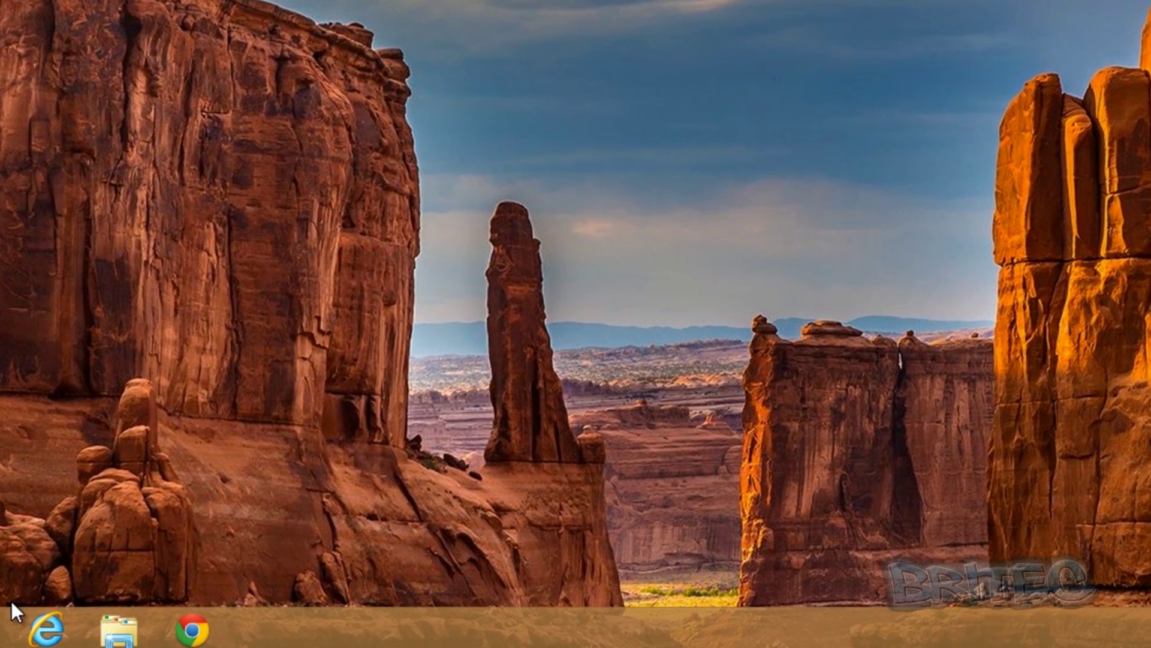
# Open the system tools quick list from the corner and dismiss it without choosing anything
pyautogui.moveTo(2, 646)
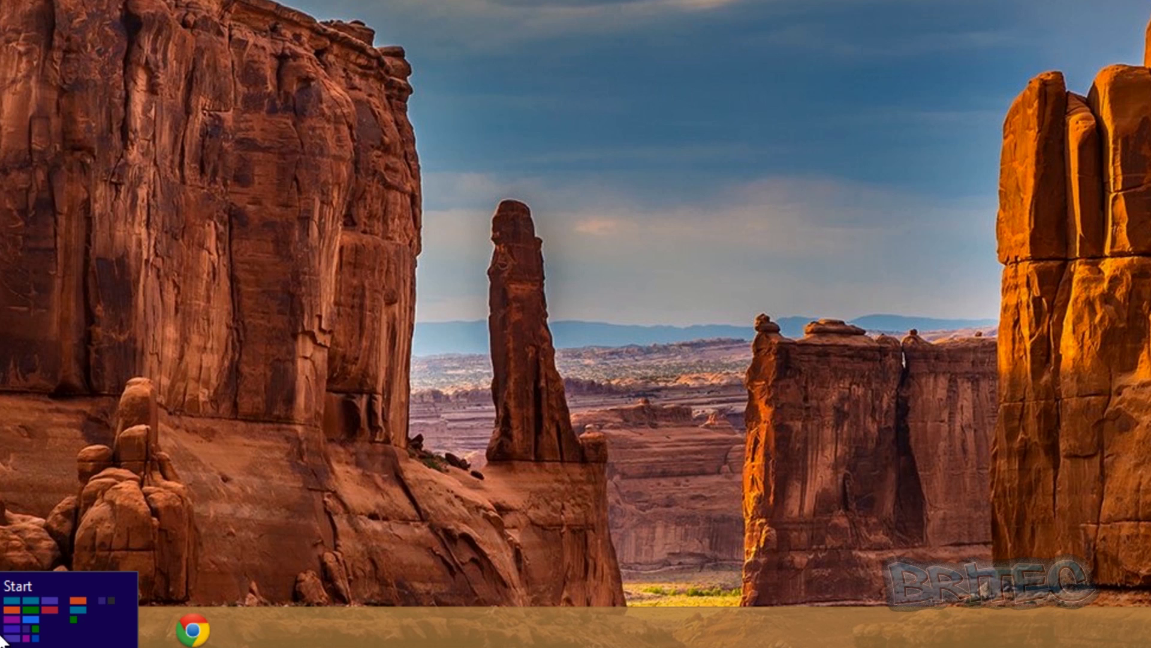
pyautogui.rightClick(3, 641)
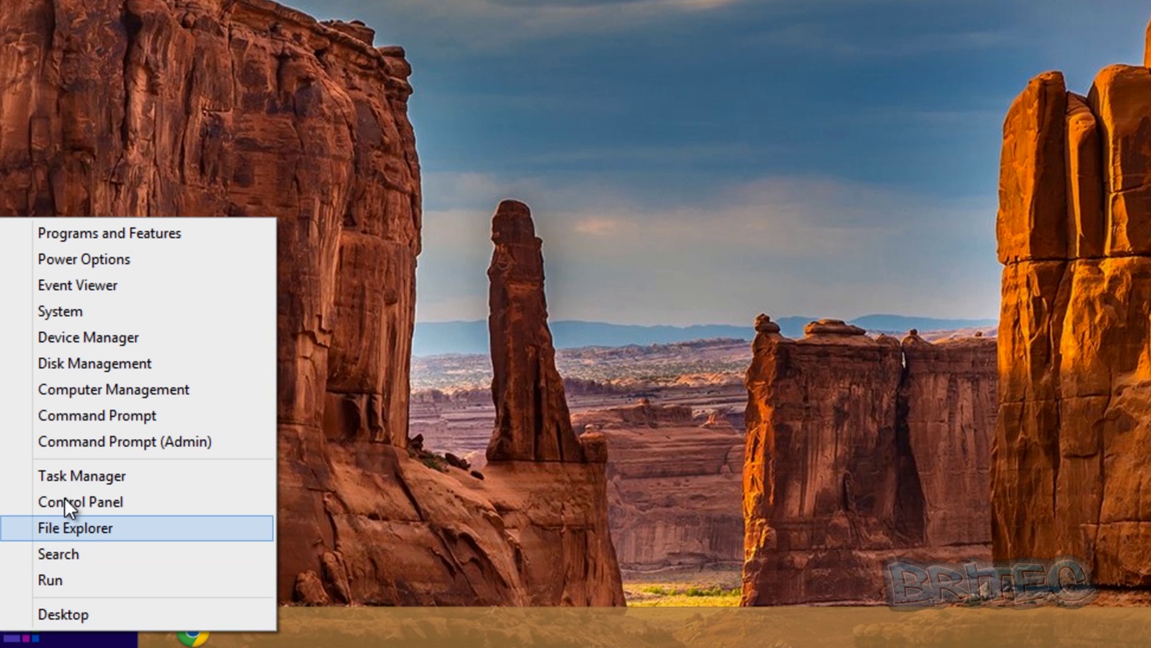
pyautogui.click(497, 530)
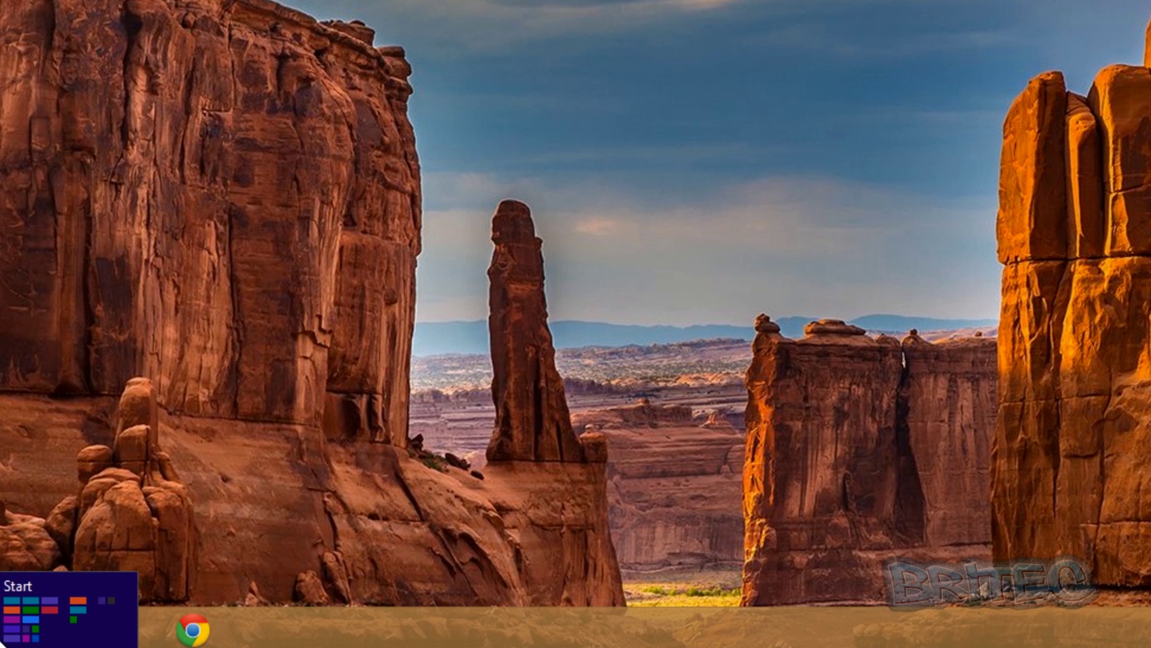
# From the Start screen, search apps for 'windows defender' and launch Windows Defender
pyautogui.click(6, 634)
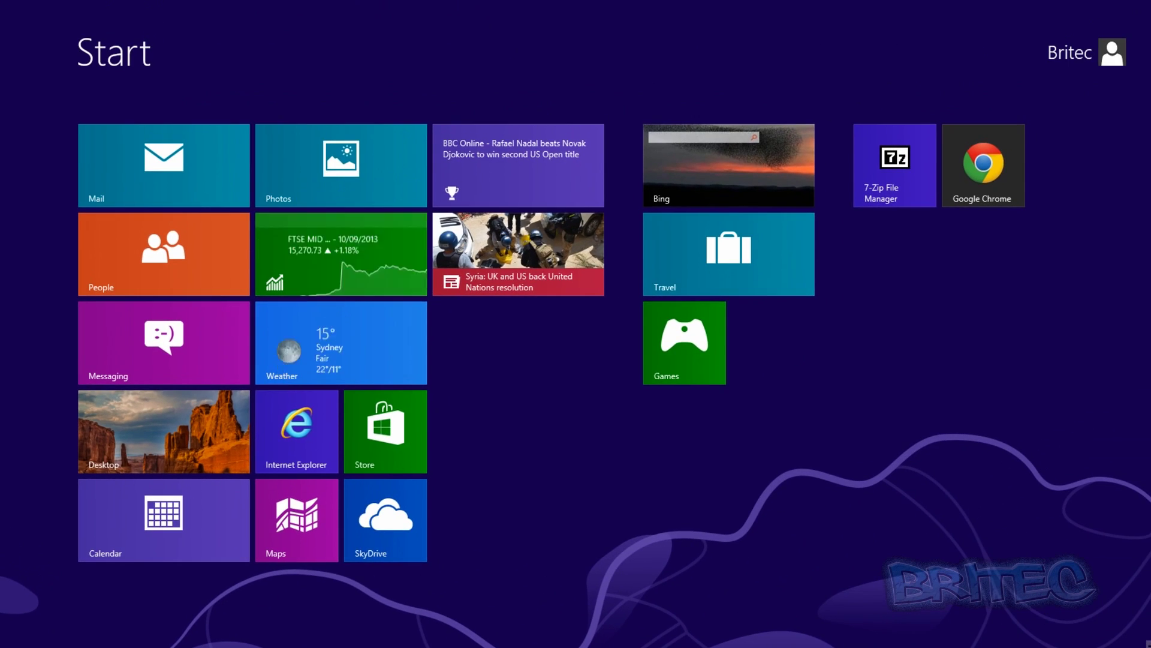
pyautogui.moveTo(1149, 645)
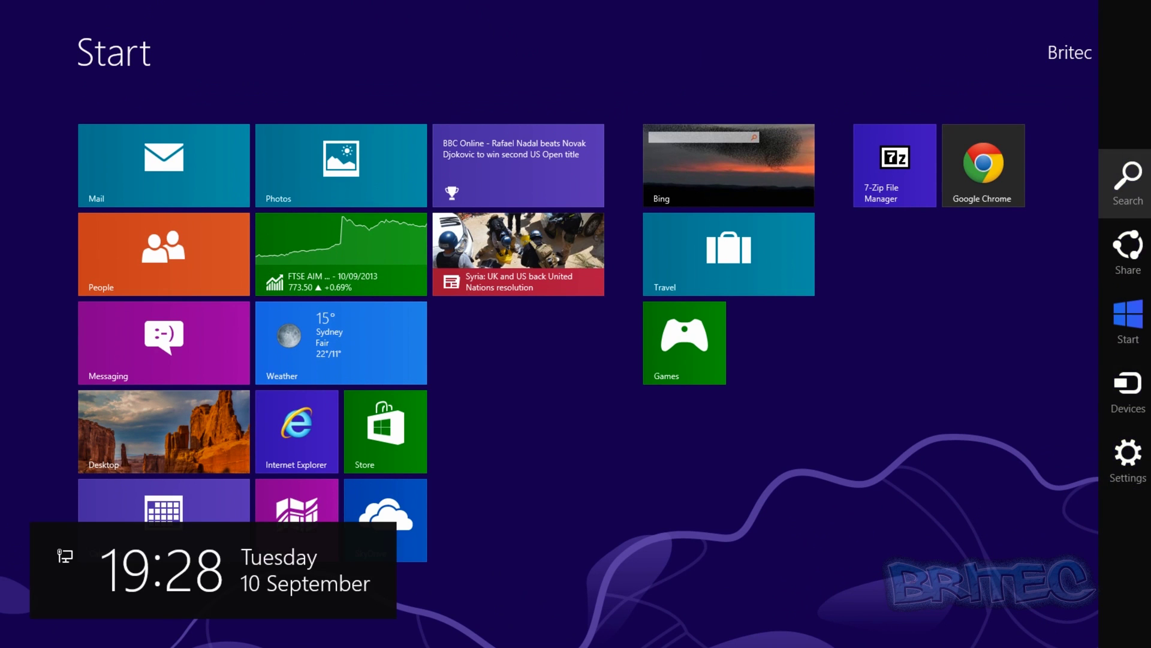
pyautogui.click(1128, 175)
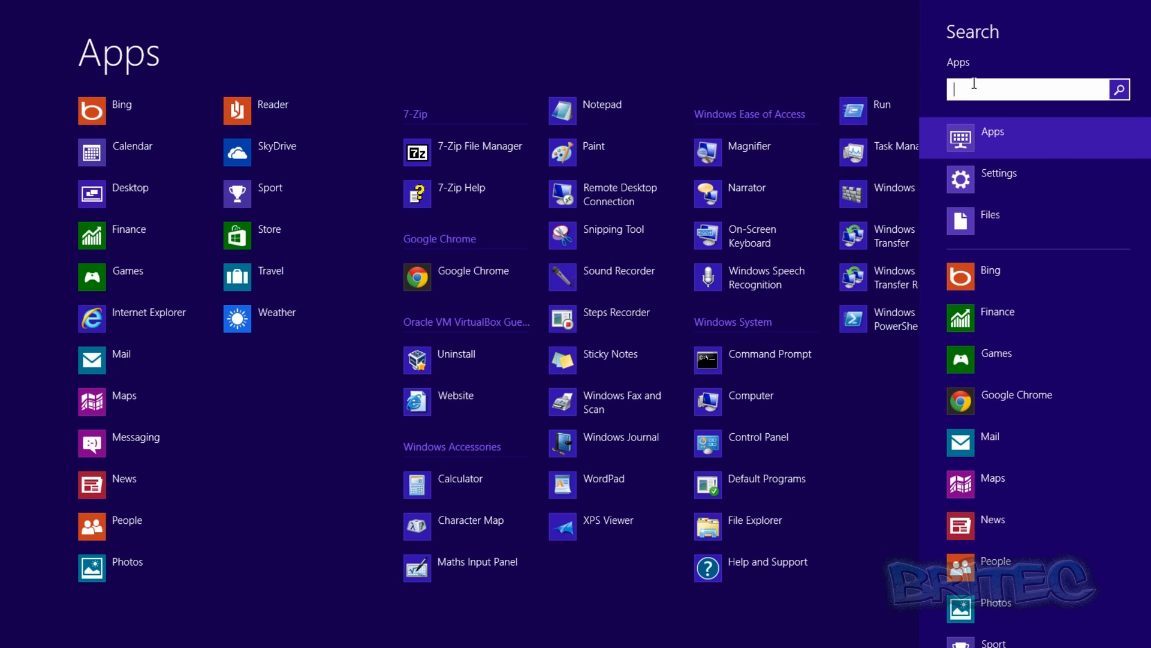
pyautogui.write('windows de')
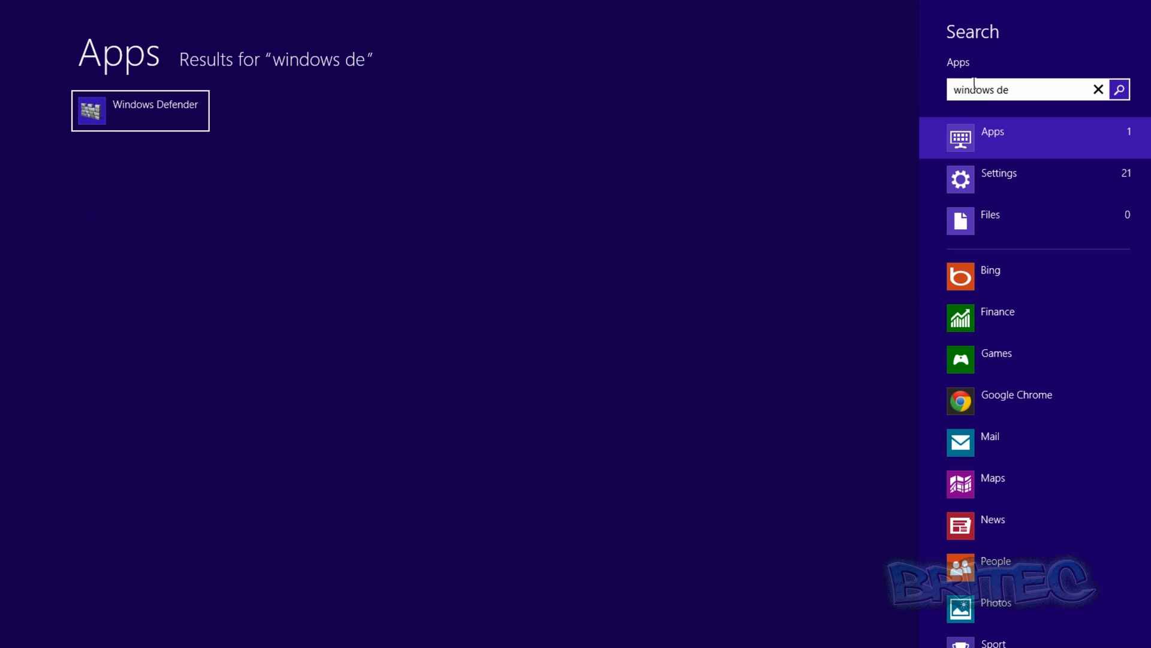
pyautogui.write('fender')
pyautogui.click(157, 111)
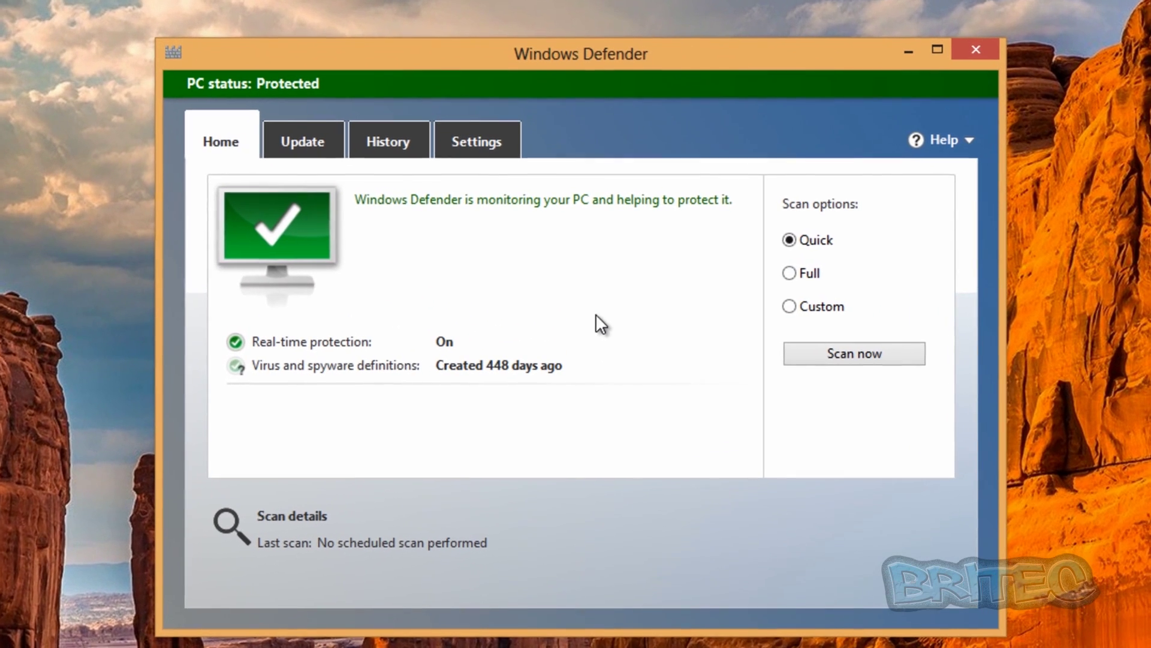
# Show Windows Defender's Settings page with real-time protection turned on
pyautogui.click(471, 145)
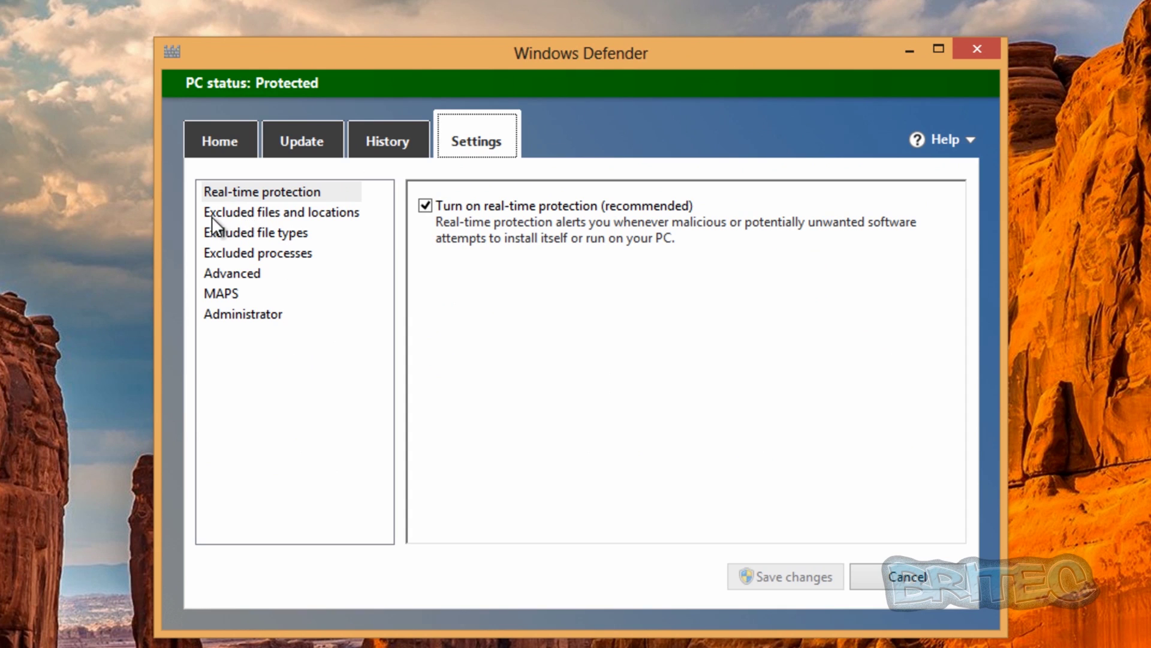
# Under Excluded files and locations, enter C:\Windows\System32 as a file location
pyautogui.click(335, 215)
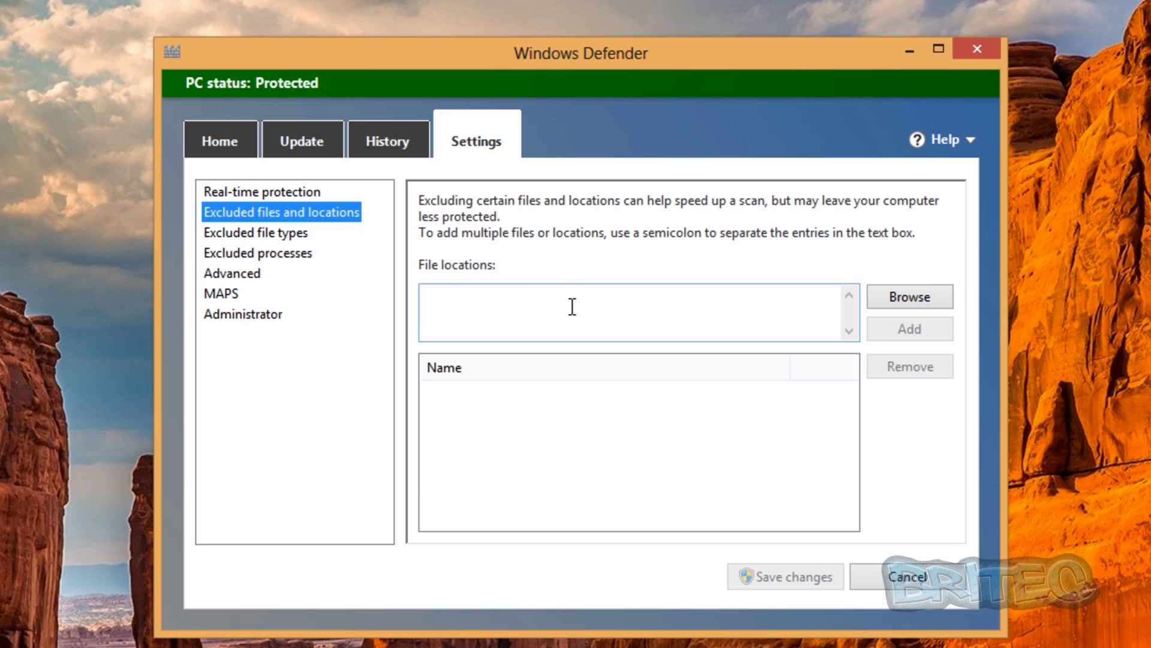
pyautogui.click(635, 318)
pyautogui.write('C')
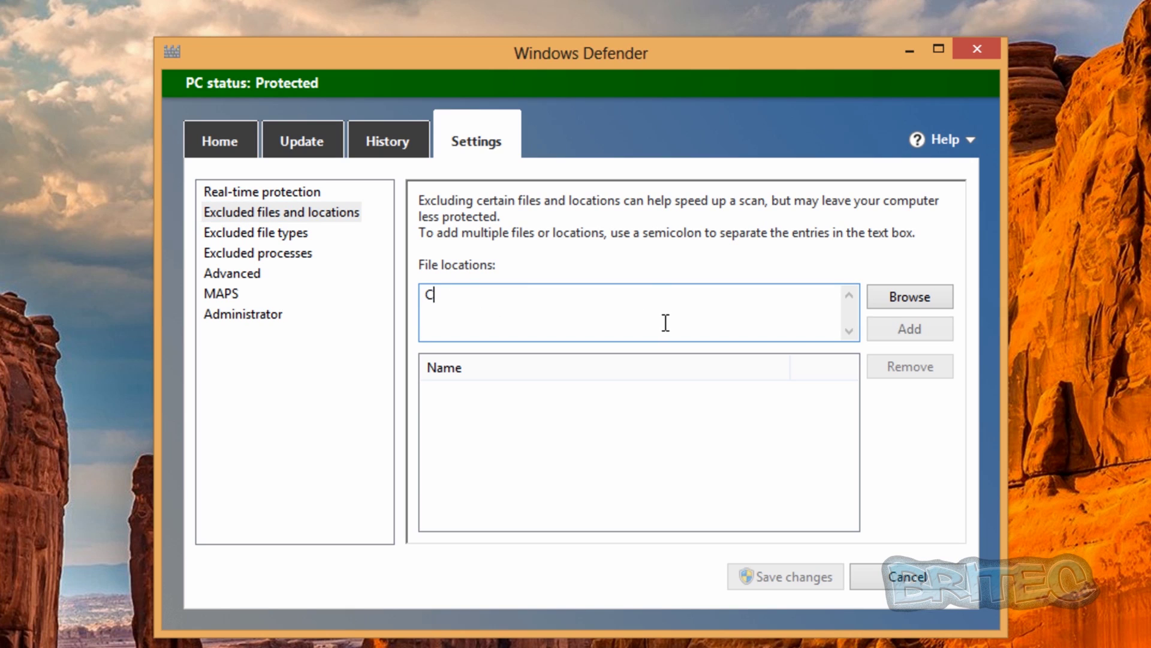
pyautogui.write(':')
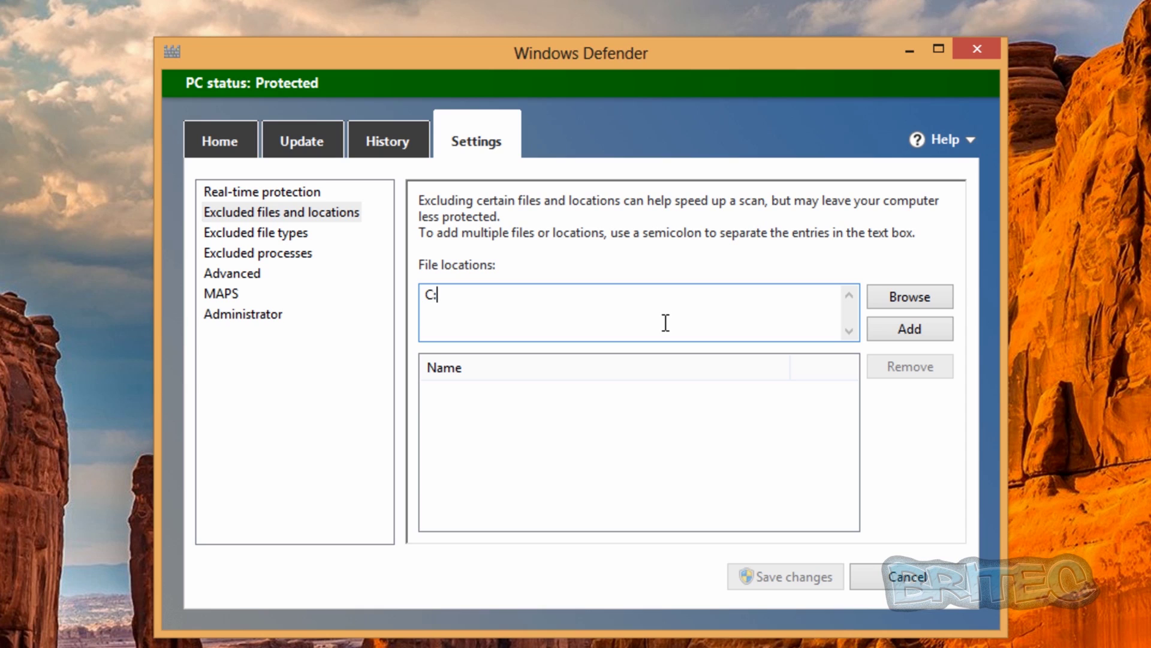
pyautogui.write('\\Windows\\System32\\Drivers\\etc\\HOSTS')
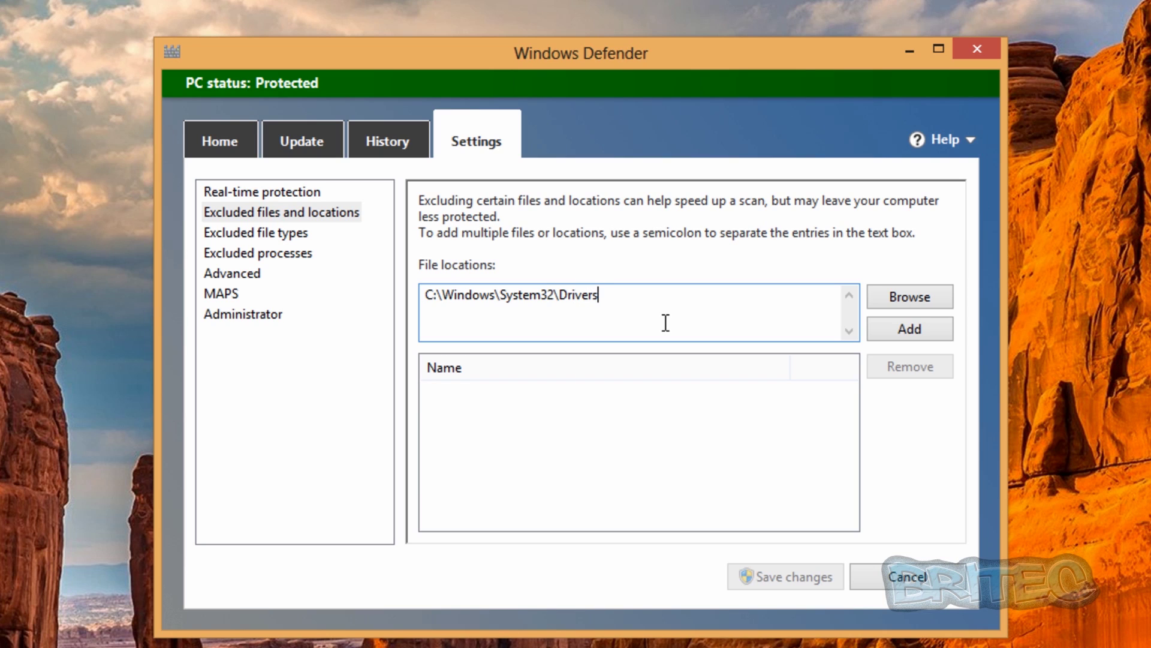
# Save C:\Windows\System32\Drivers\etc\HOSTS as a Windows Defender exclusion, then close Defender
pyautogui.write('\\etc\\HOSTS')
pyautogui.click(889, 331)
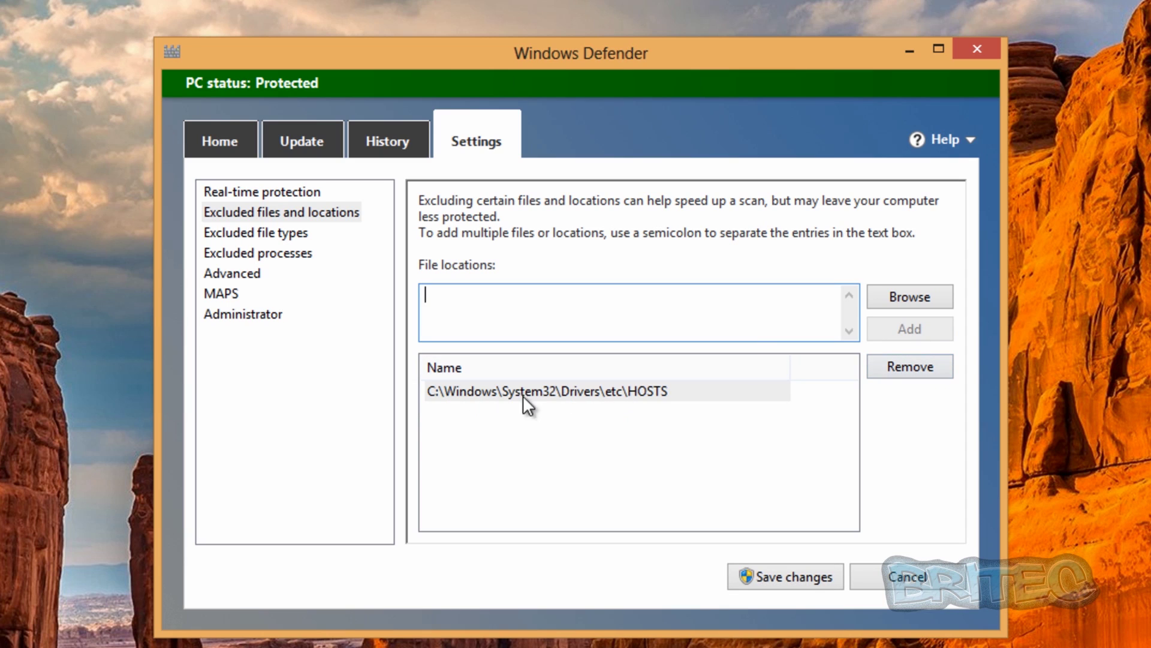
pyautogui.click(764, 581)
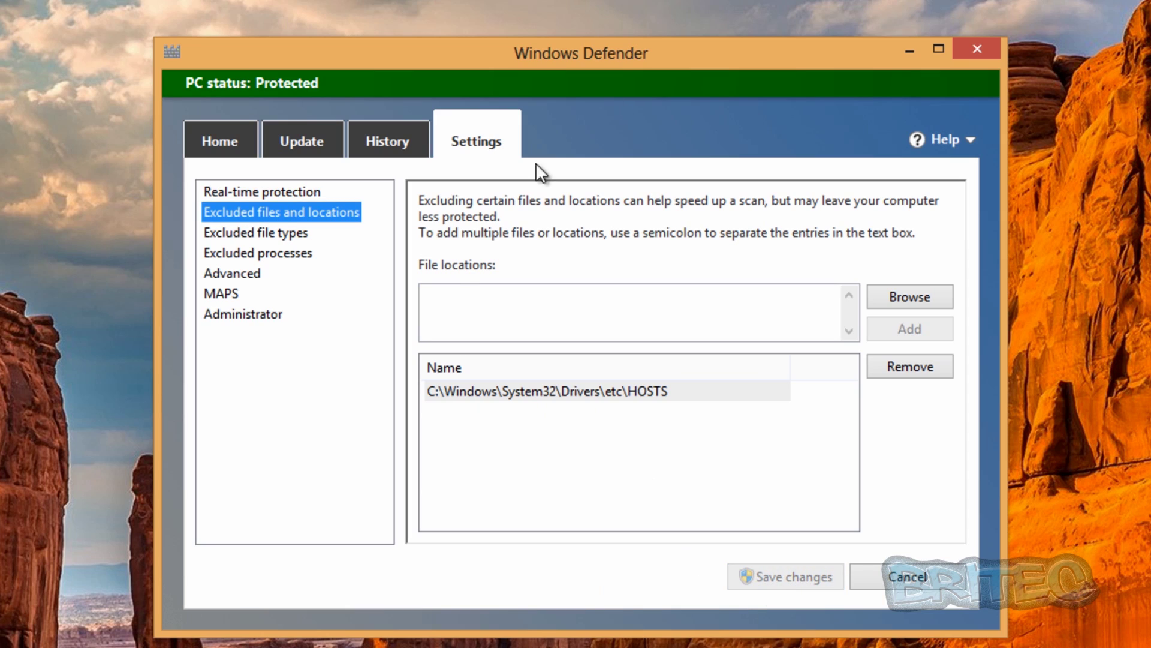
pyautogui.click(984, 53)
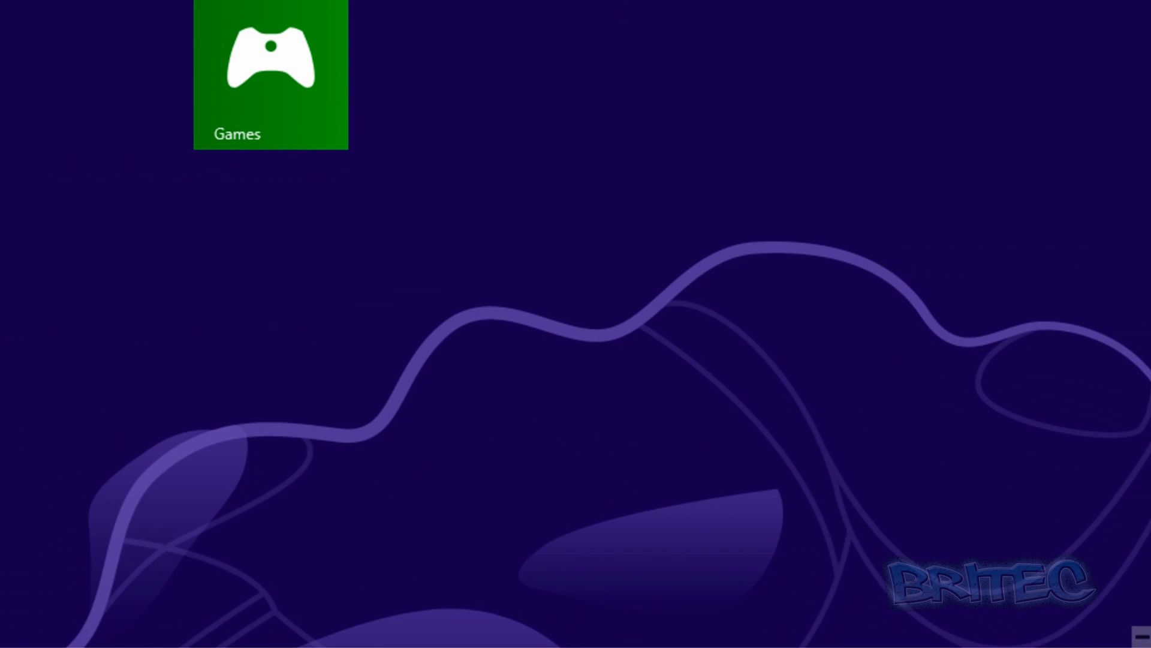
# Search the Start screen for notepad and launch Notepad as administrator
pyautogui.moveTo(1149, 438)
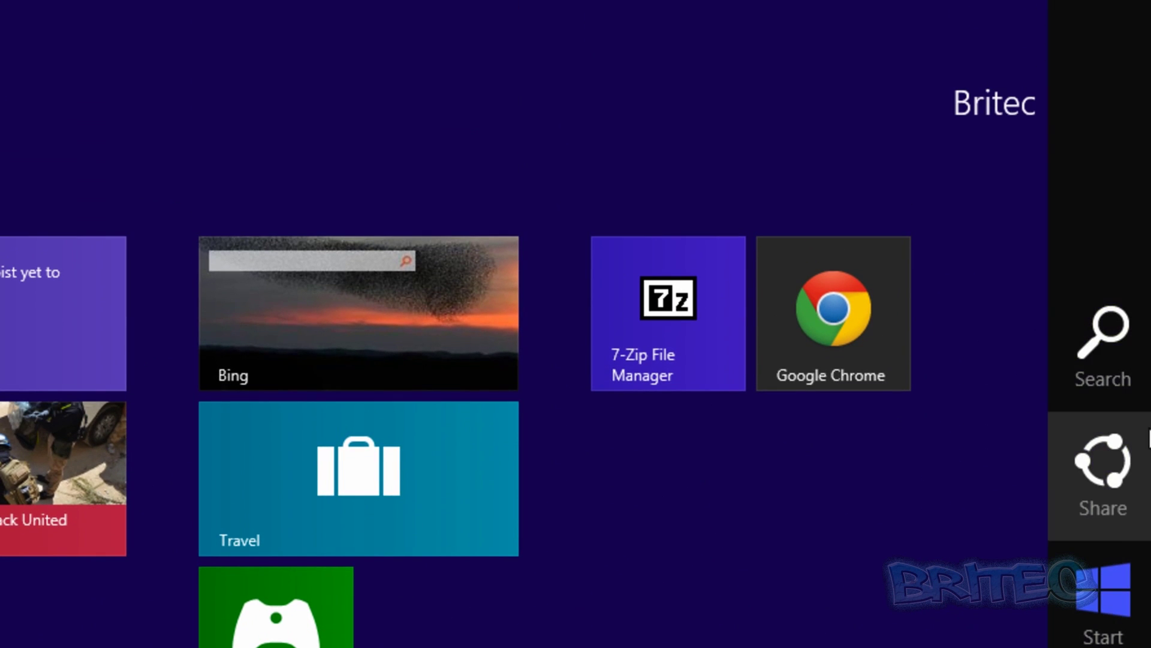
pyautogui.click(1121, 361)
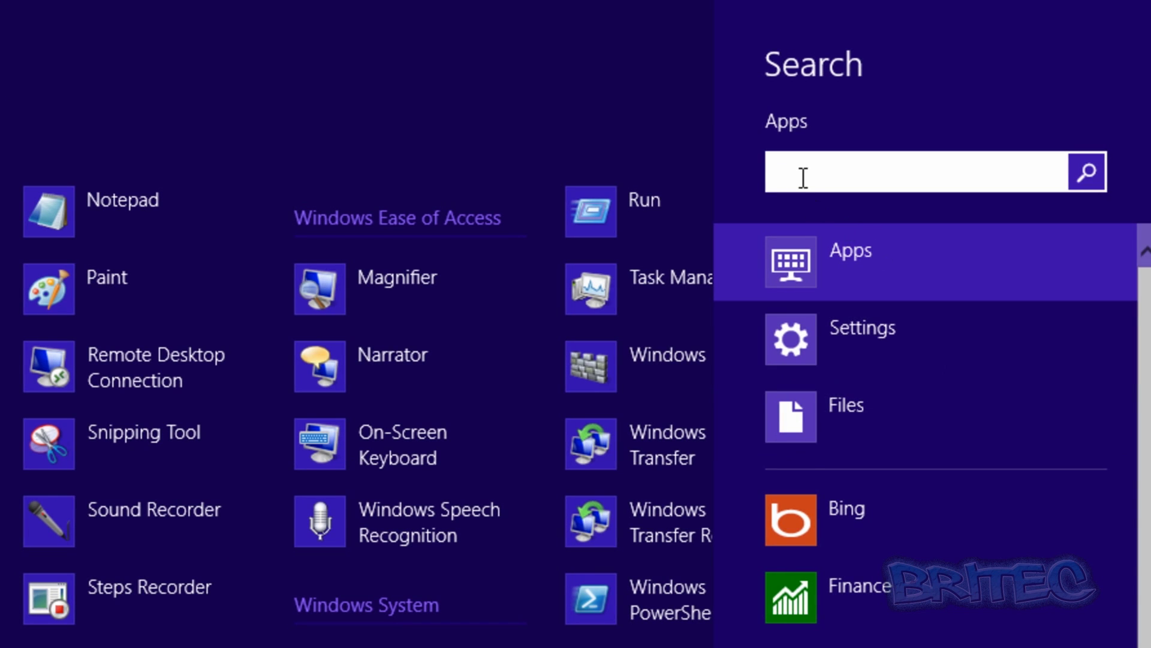
pyautogui.write('n')
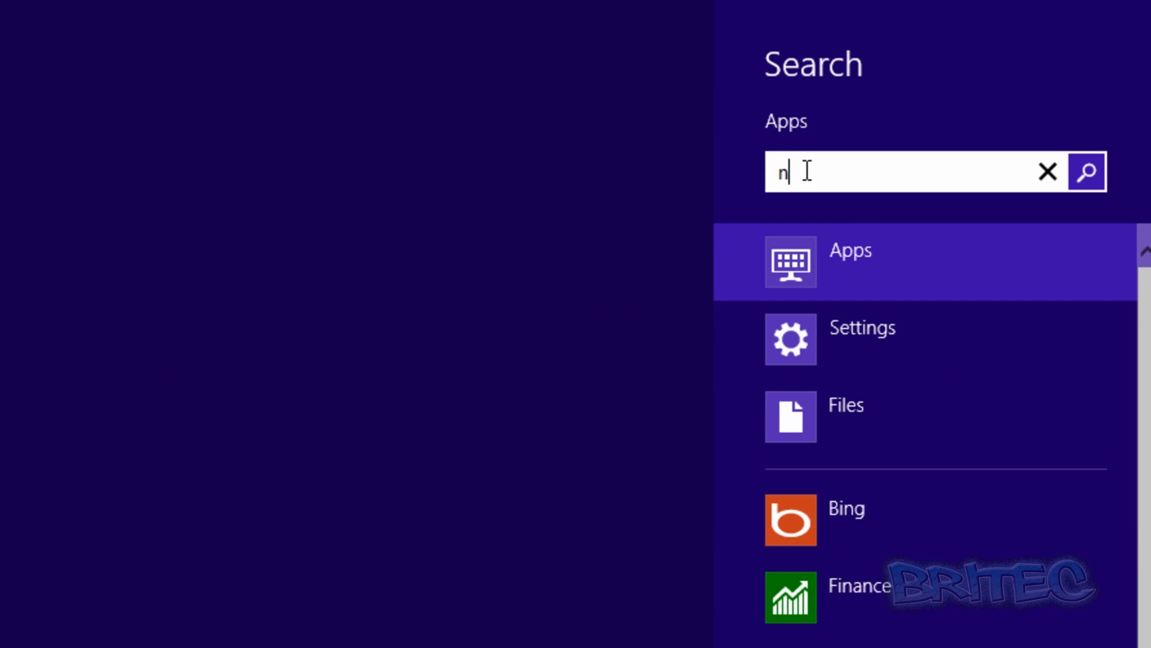
pyautogui.write('otepad')
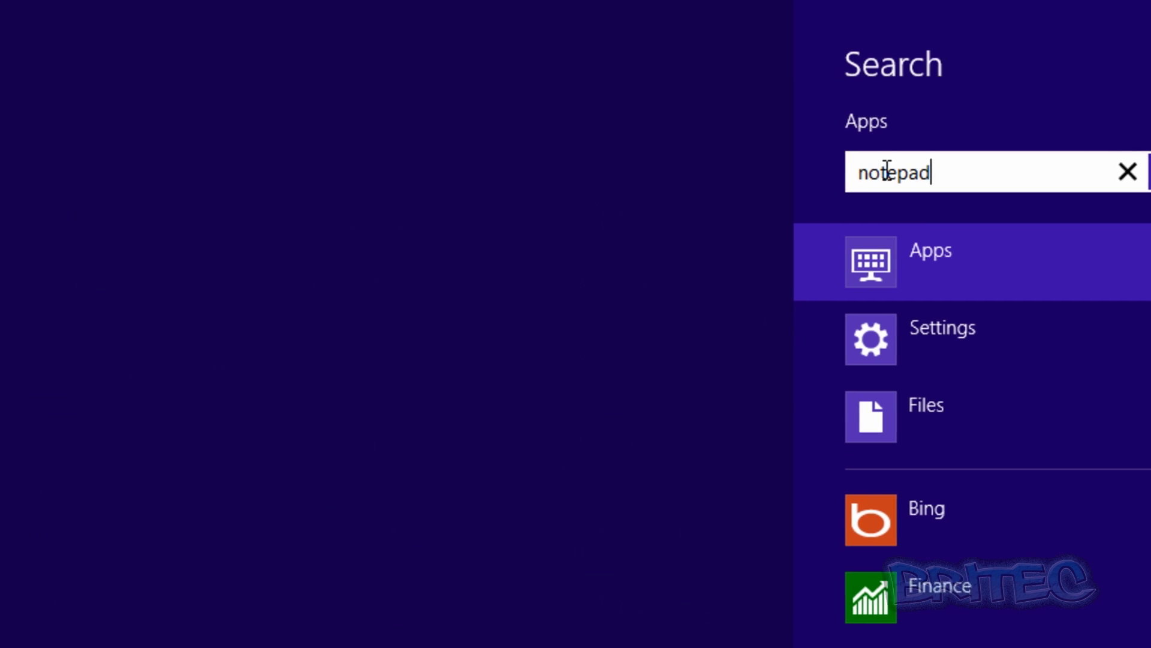
pyautogui.press('Return')
pyautogui.rightClick(214, 214)
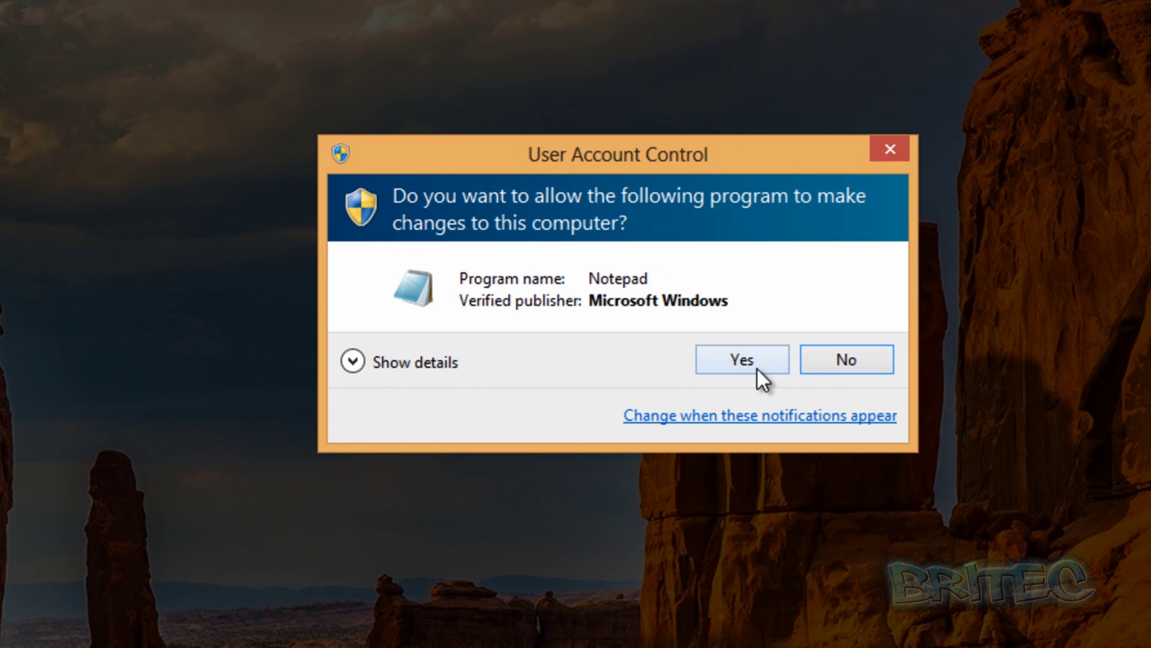
pyautogui.click(741, 360)
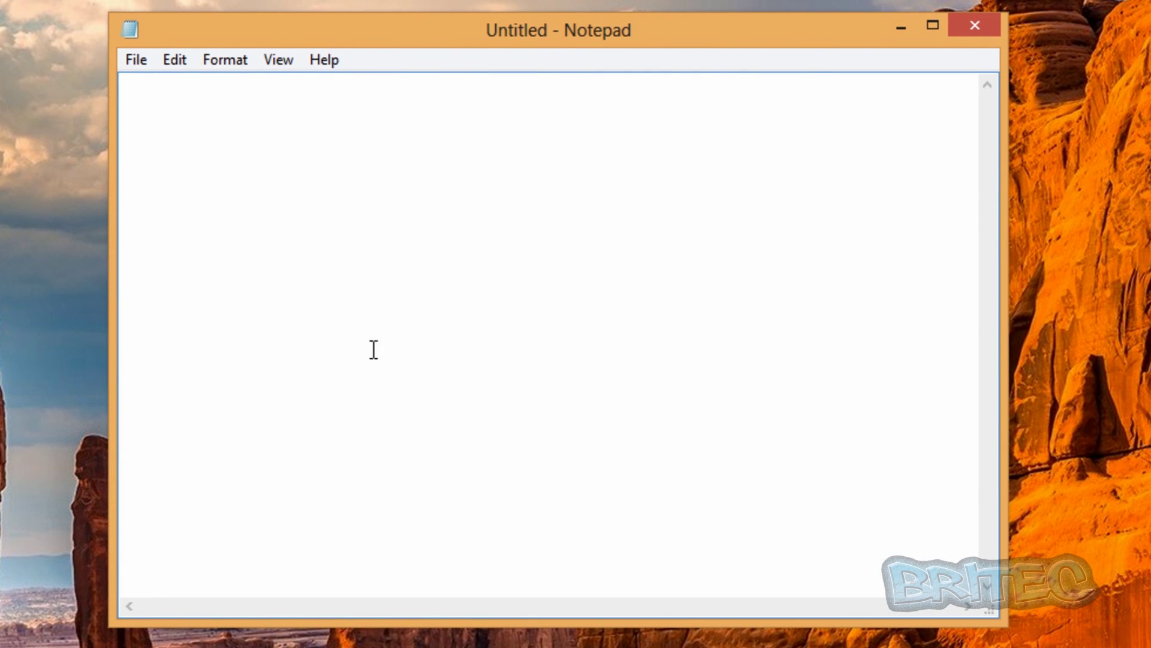
# Open an existing file and browse to the C:\Windows folder
pyautogui.click(128, 58)
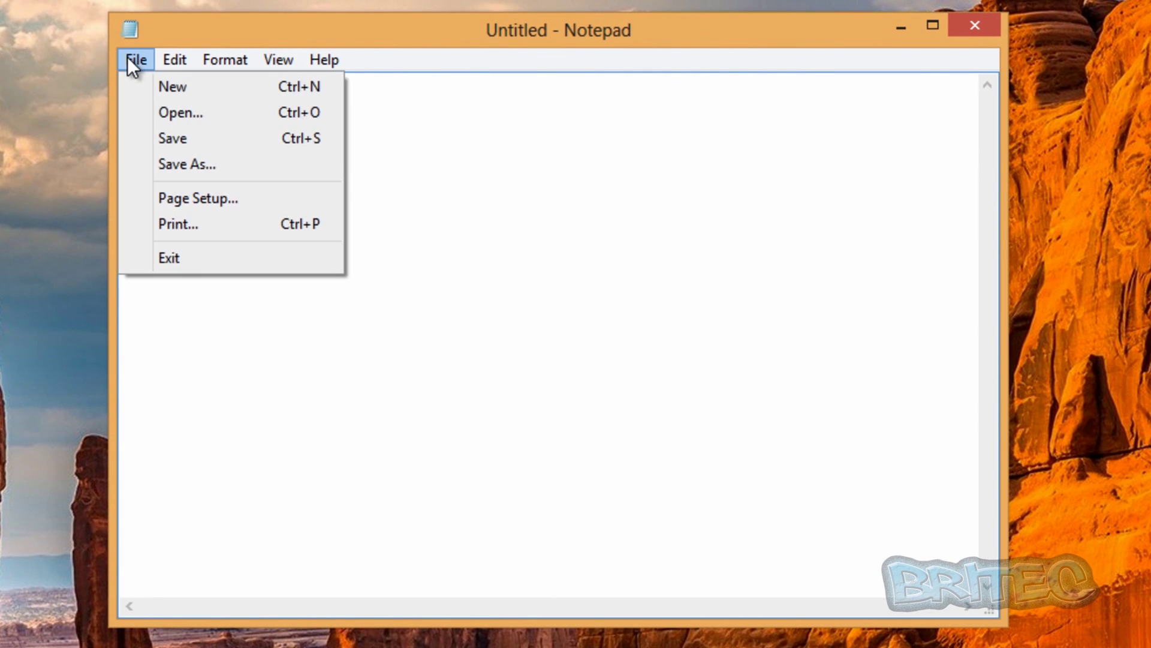
pyautogui.click(156, 122)
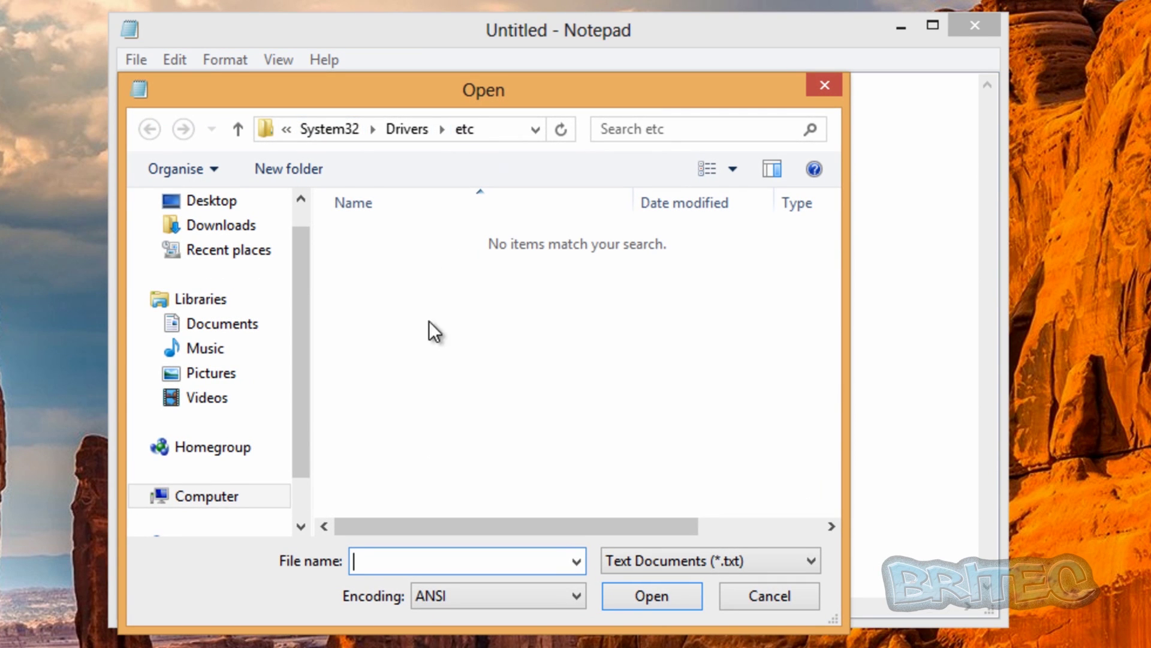
pyautogui.click(210, 496)
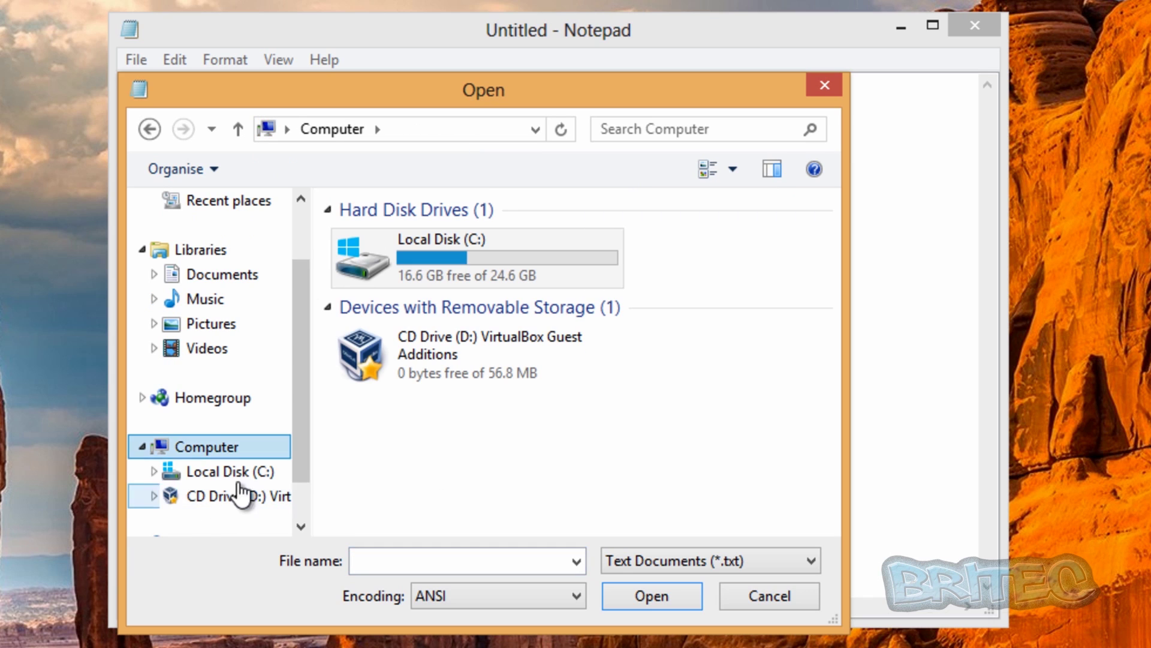
pyautogui.doubleClick(434, 254)
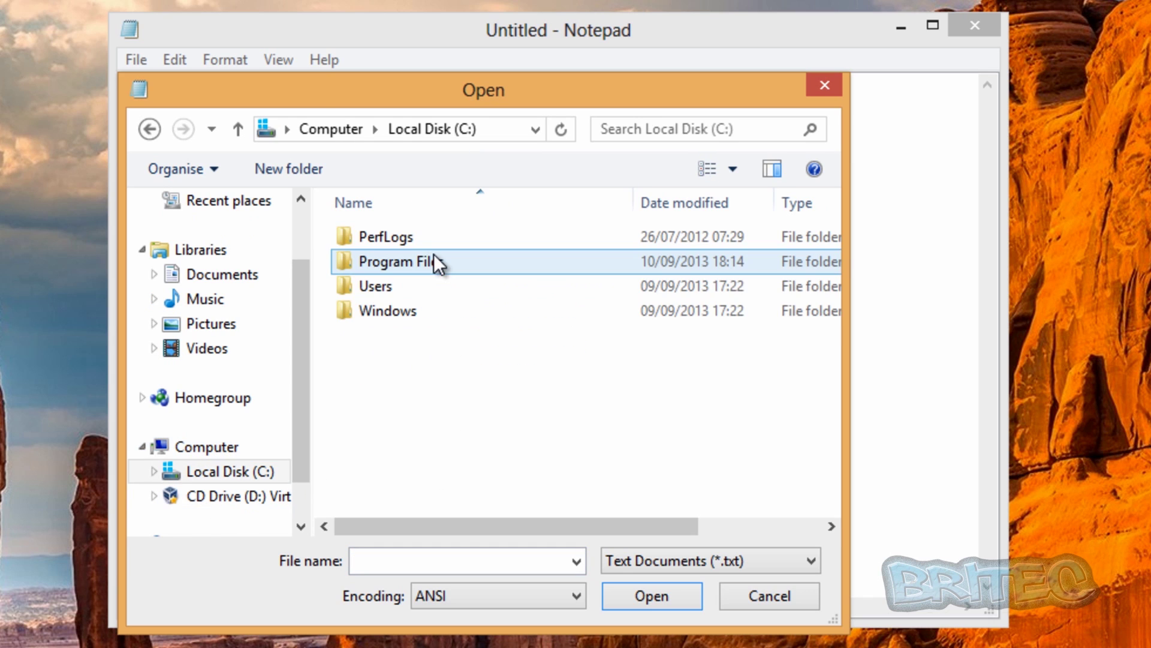
pyautogui.click(404, 308)
pyautogui.doubleClick(405, 308)
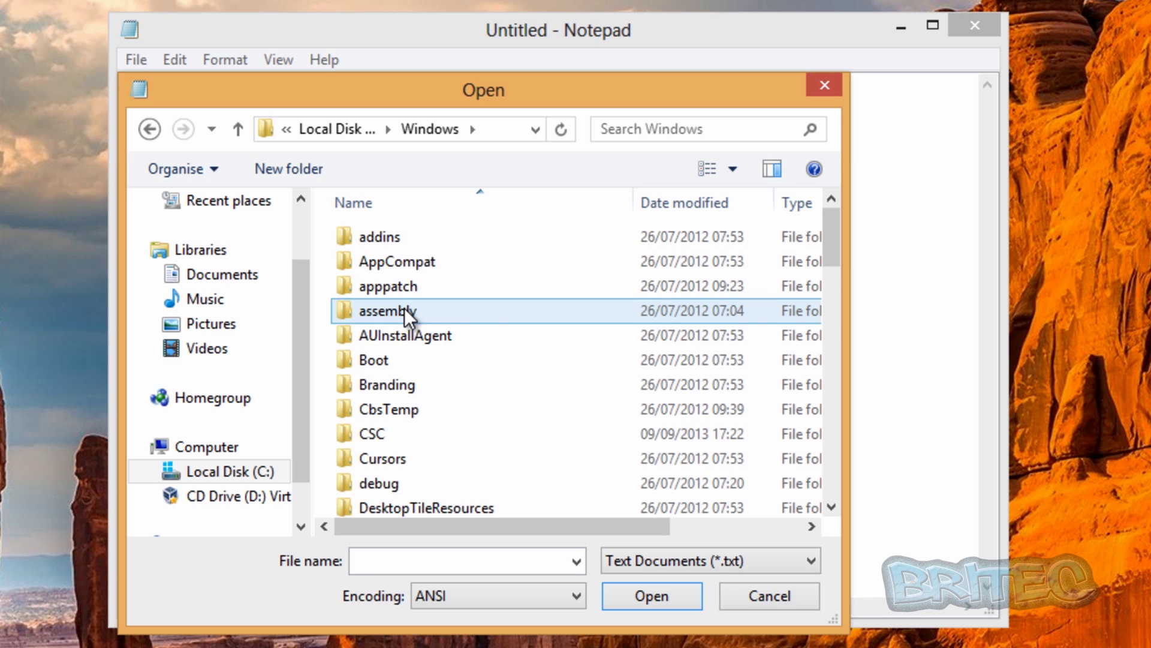
# Go into System32, then Drivers, then the etc folder
pyautogui.moveTo(833, 249); pyautogui.dragTo(827, 434)
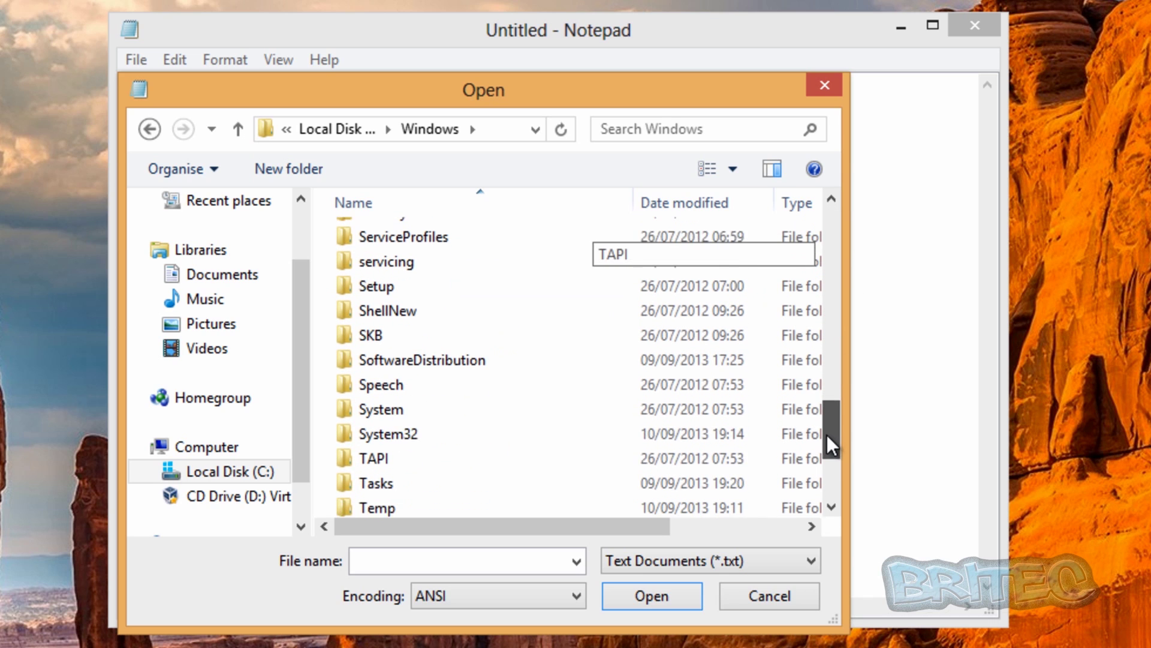
pyautogui.doubleClick(426, 420)
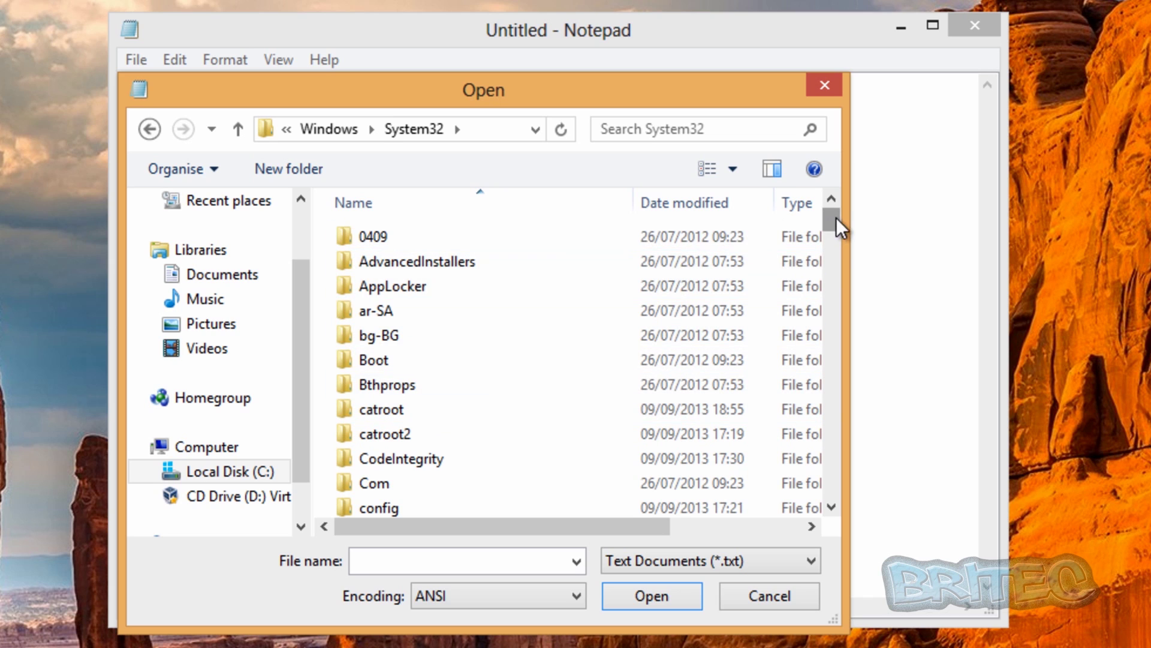
pyautogui.moveTo(836, 217); pyautogui.dragTo(846, 247)
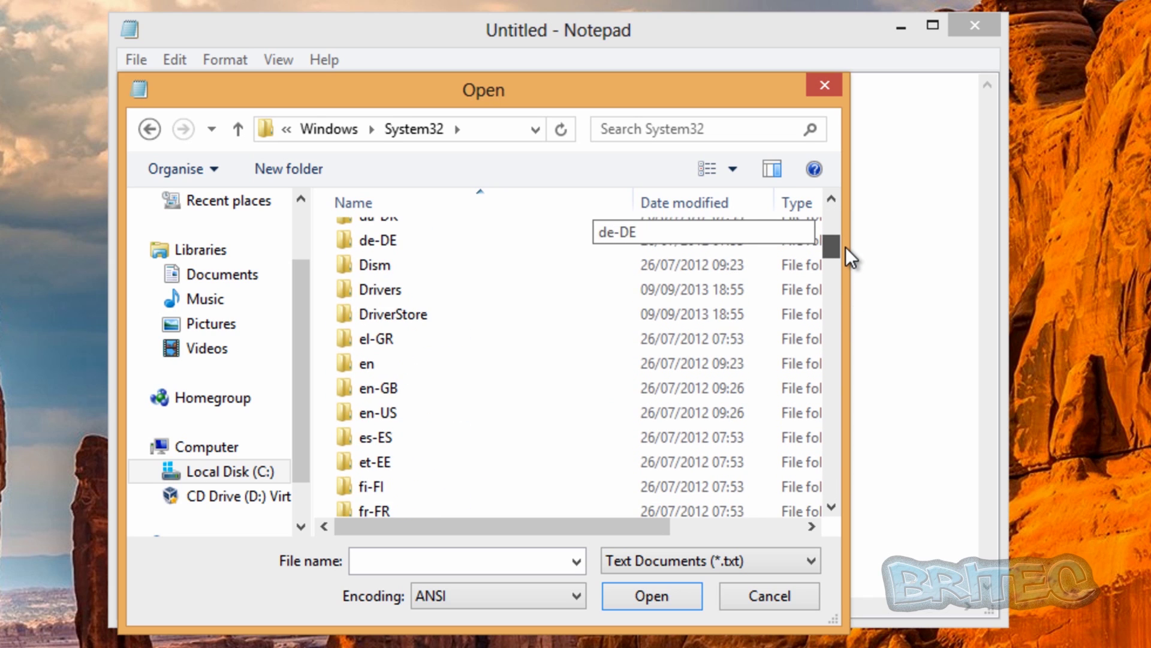
pyautogui.doubleClick(384, 289)
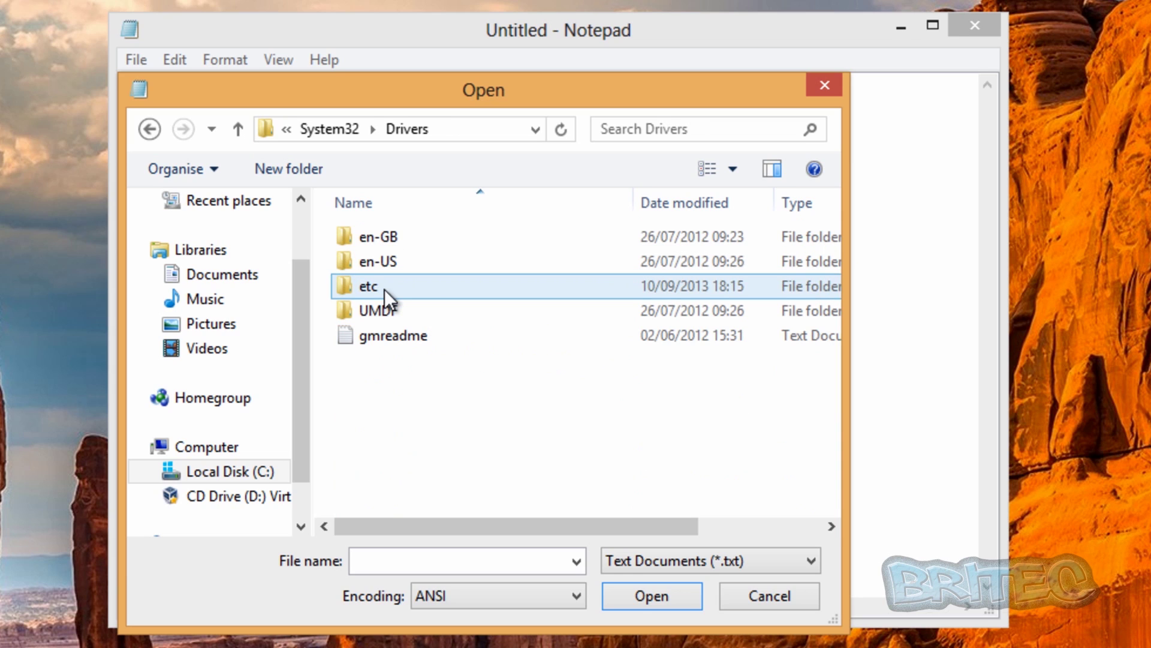
pyautogui.doubleClick(363, 288)
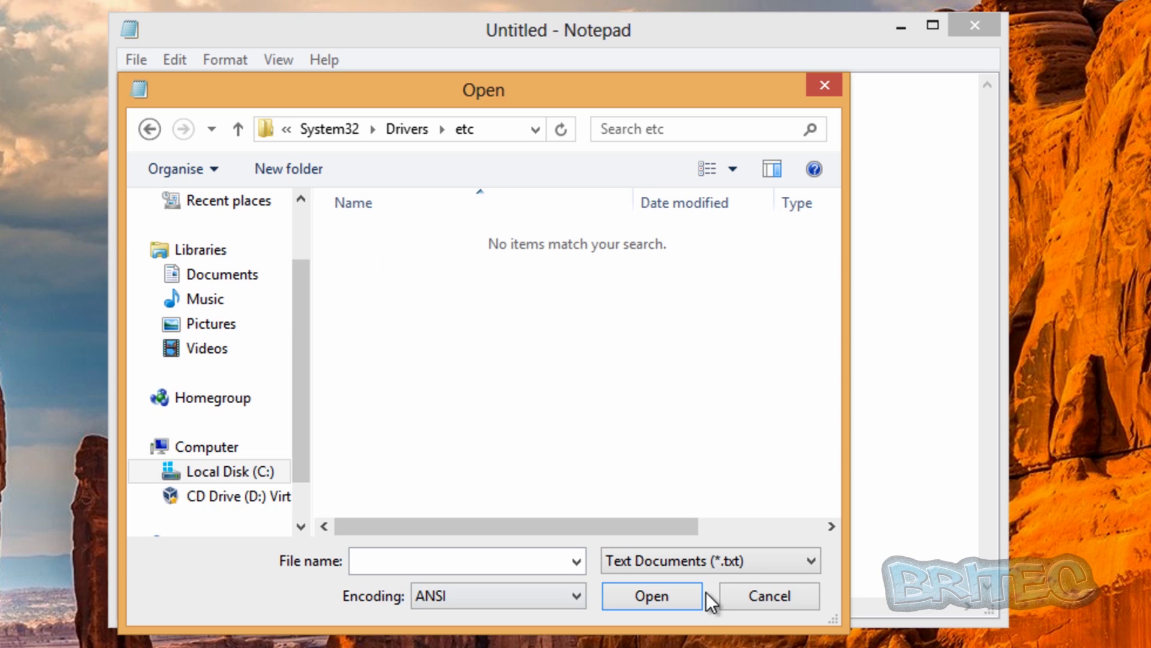
# Switch the file type filter to All Files and open the HOSTS file
pyautogui.click(736, 556)
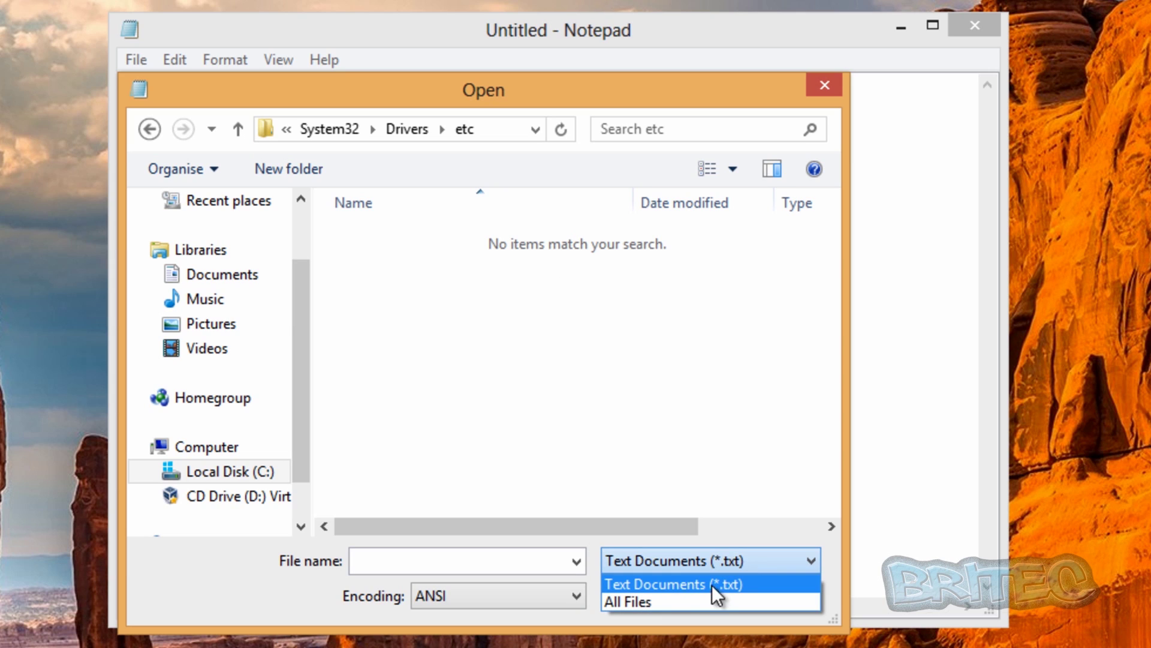
pyautogui.click(680, 557)
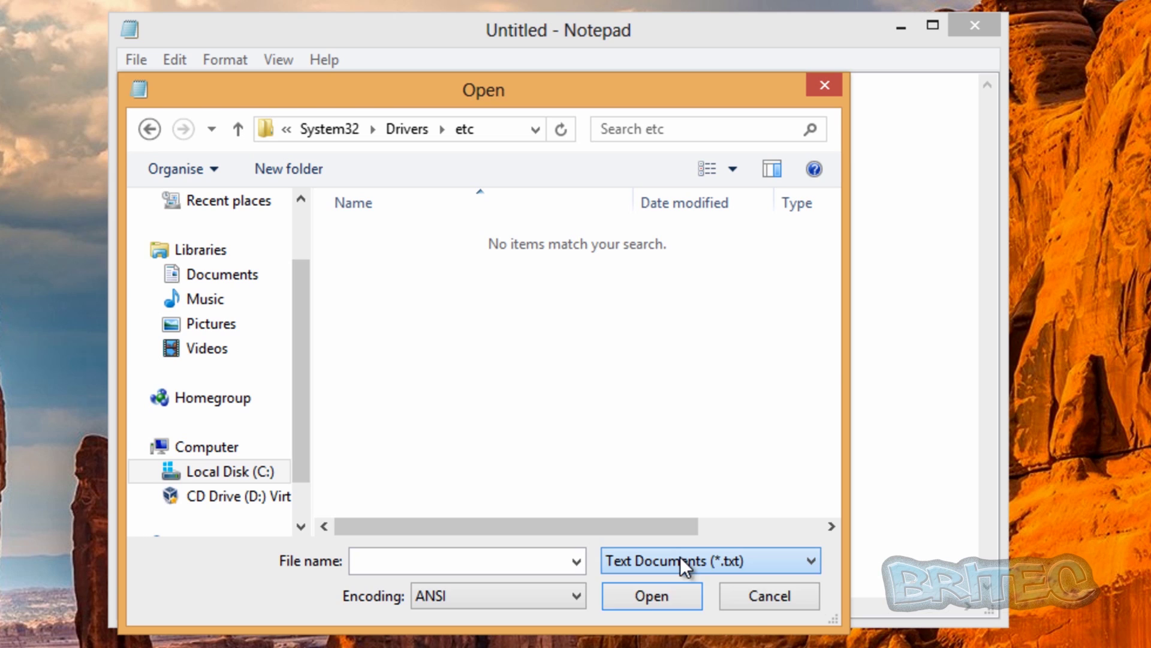
pyautogui.click(676, 559)
pyautogui.click(661, 595)
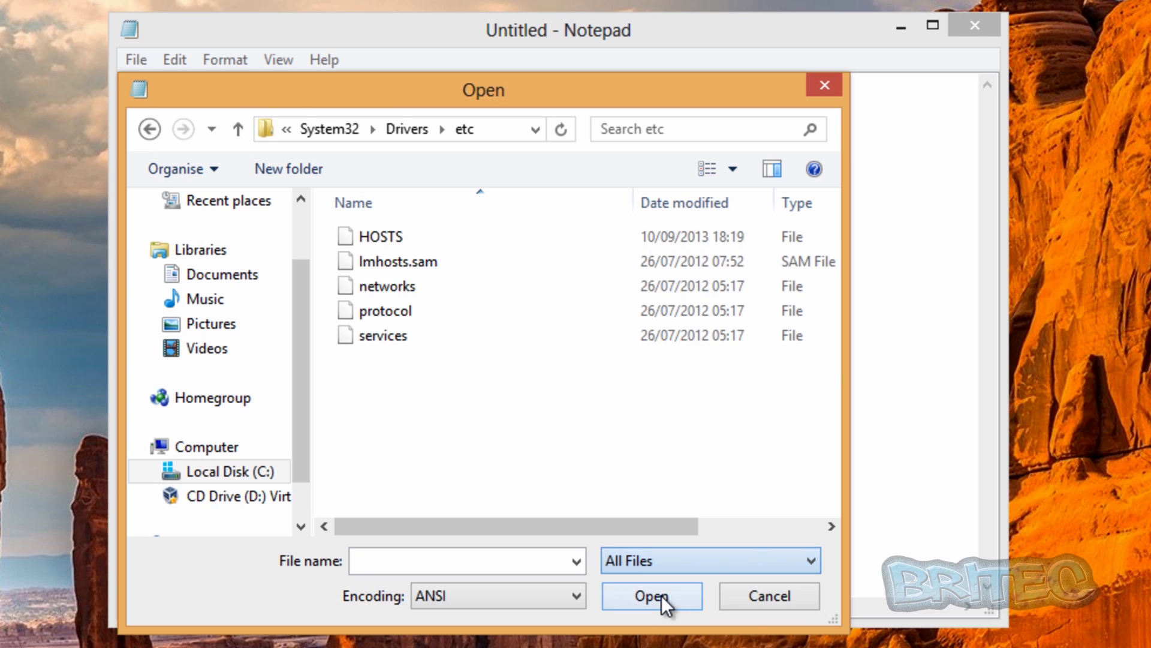
pyautogui.click(380, 243)
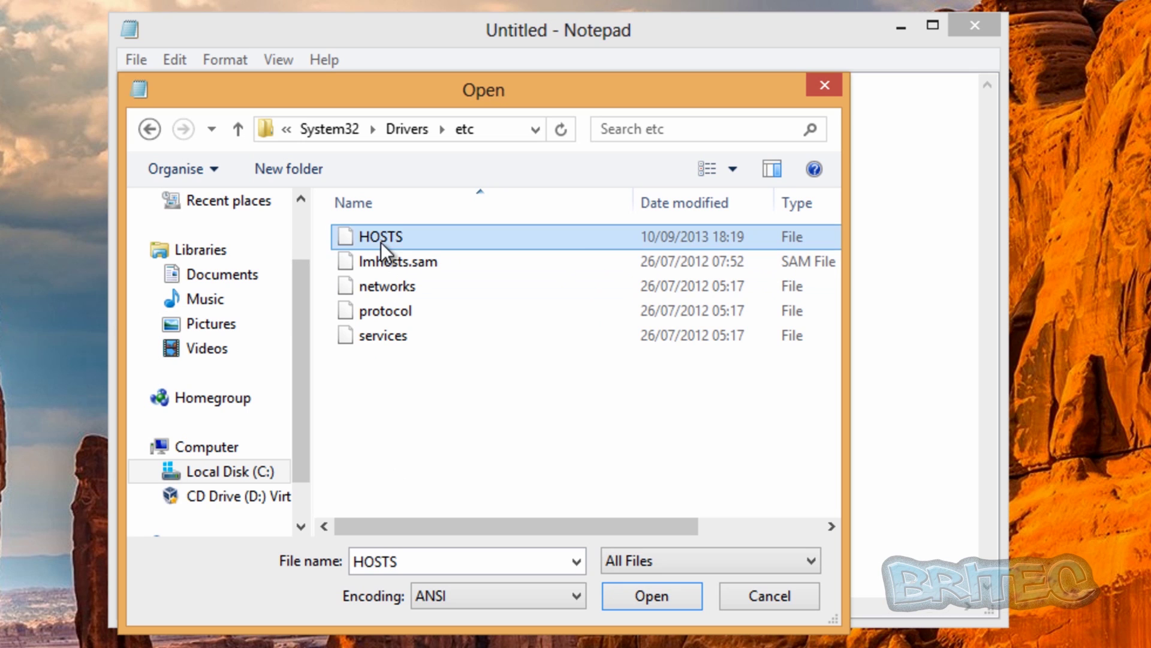
pyautogui.click(665, 592)
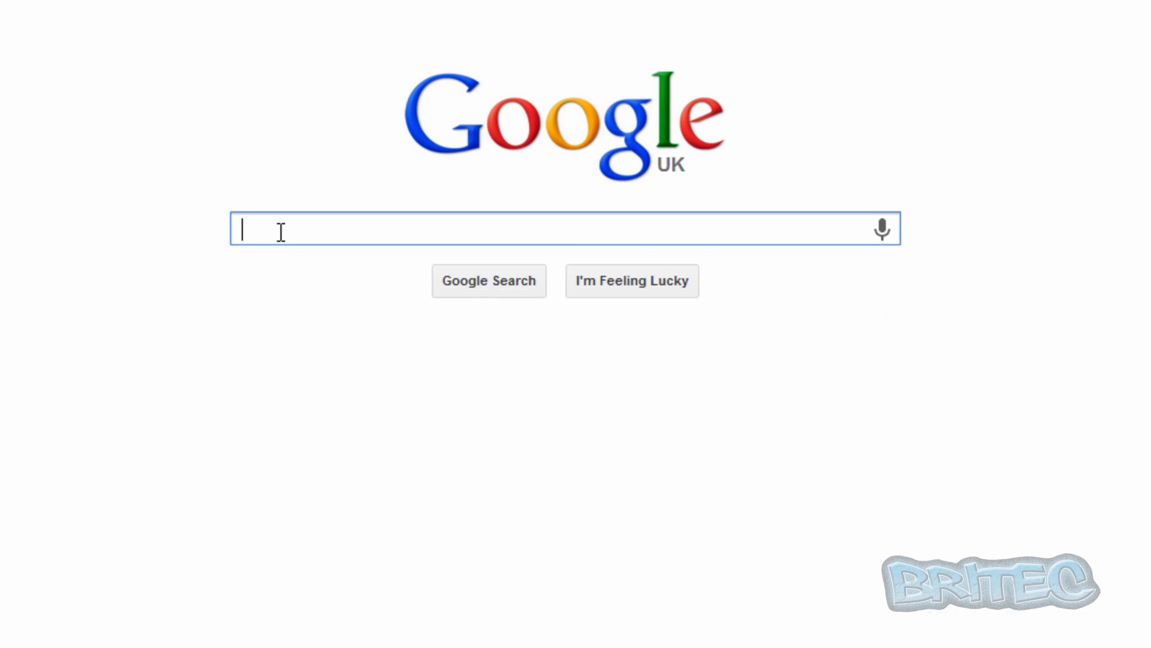
# Search Google for bbc.co.uk and load the BBC homepage to confirm it works
pyautogui.write('bbc.c')
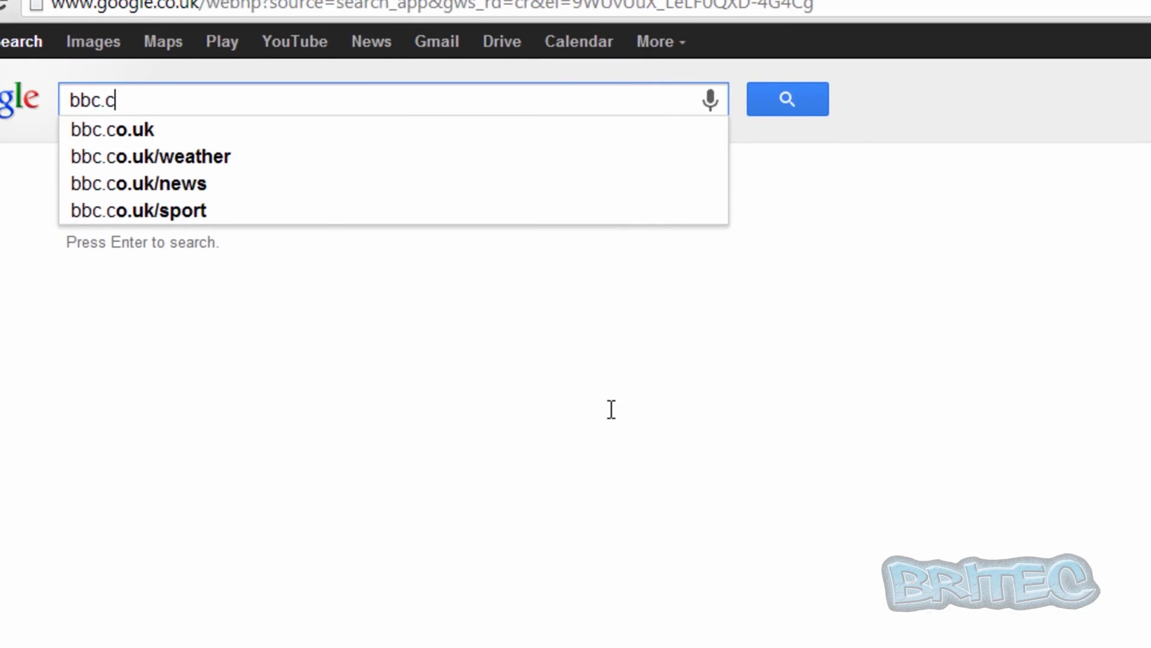
pyautogui.write('o.uk')
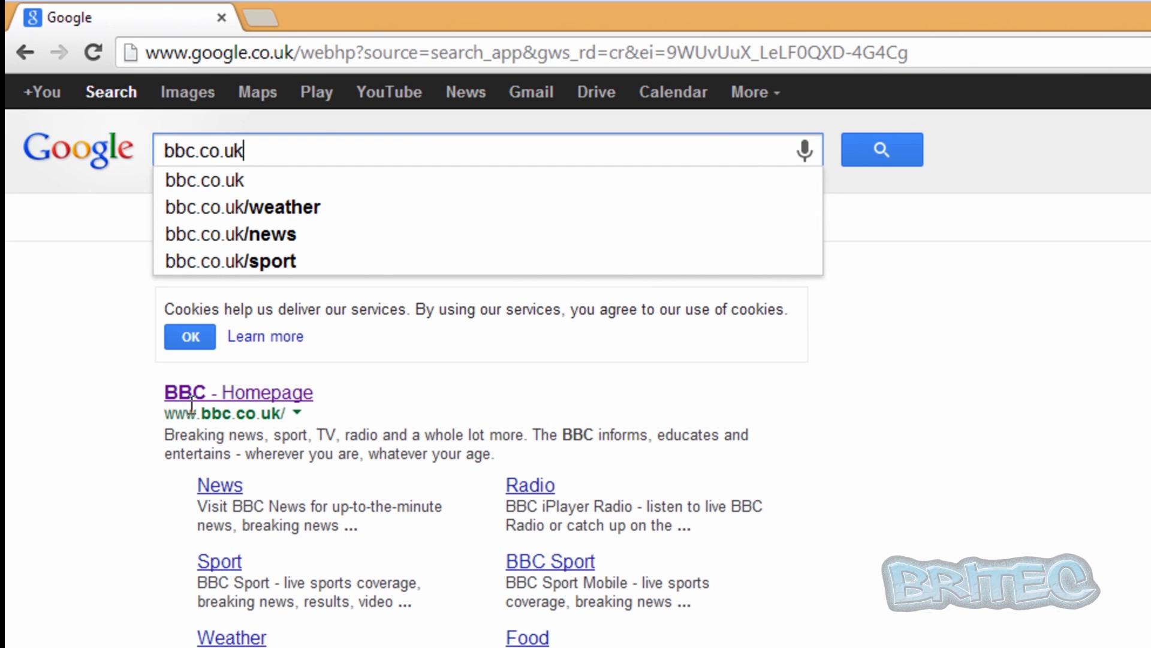
pyautogui.click(191, 397)
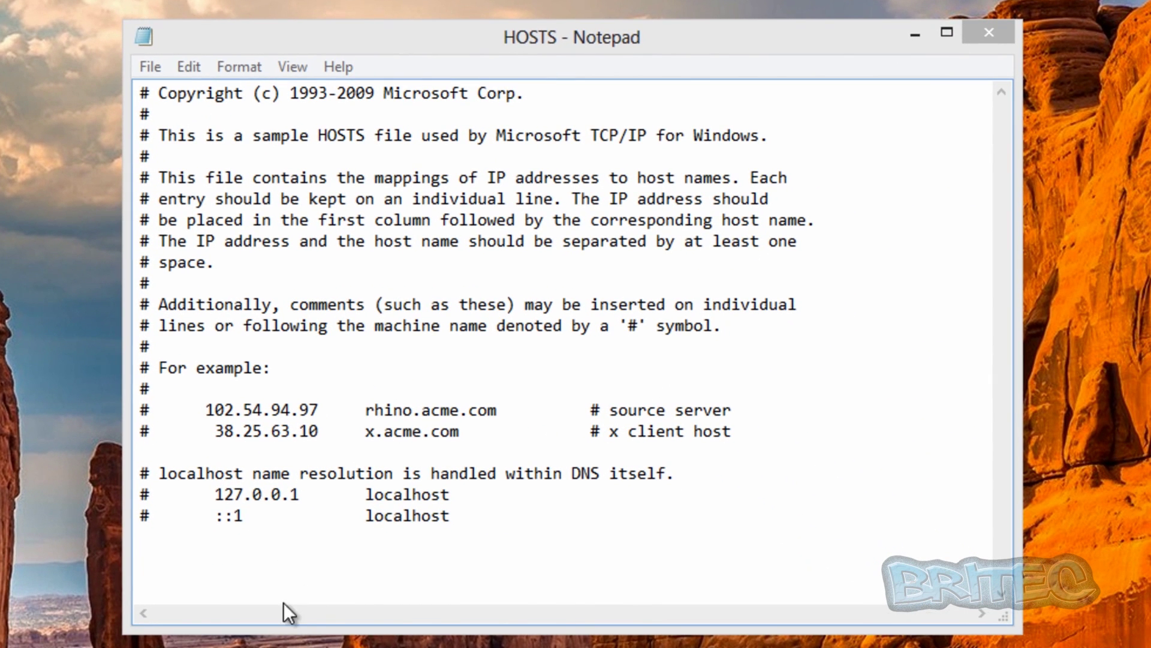
pyautogui.click(219, 571)
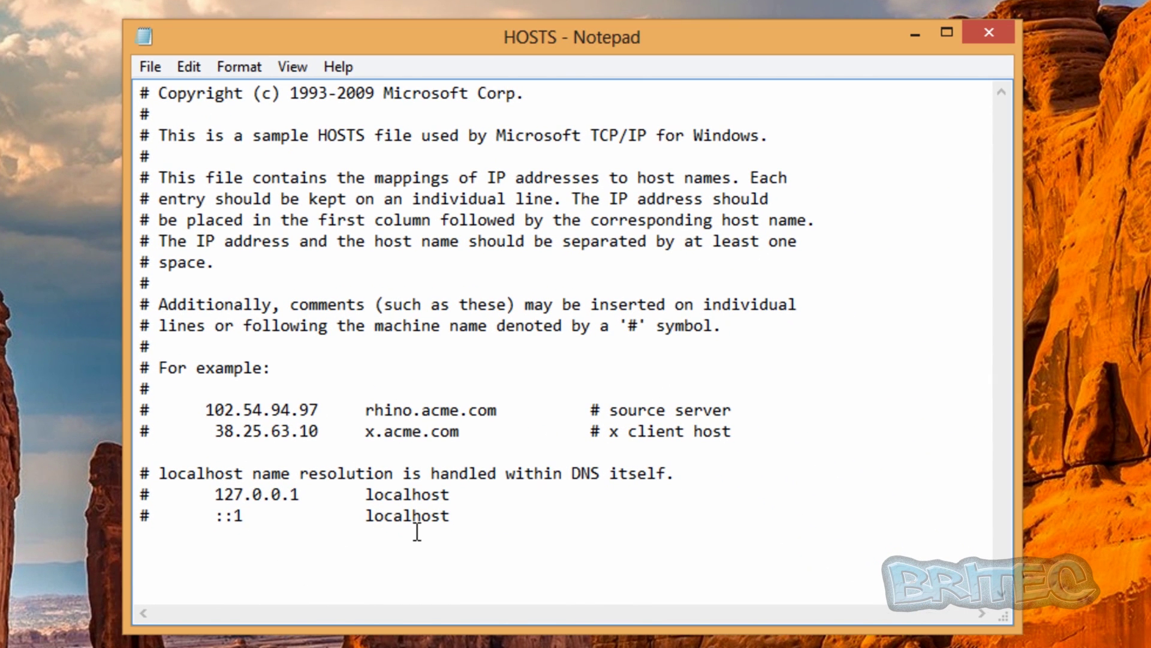
pyautogui.write('127.0.0.1 www')
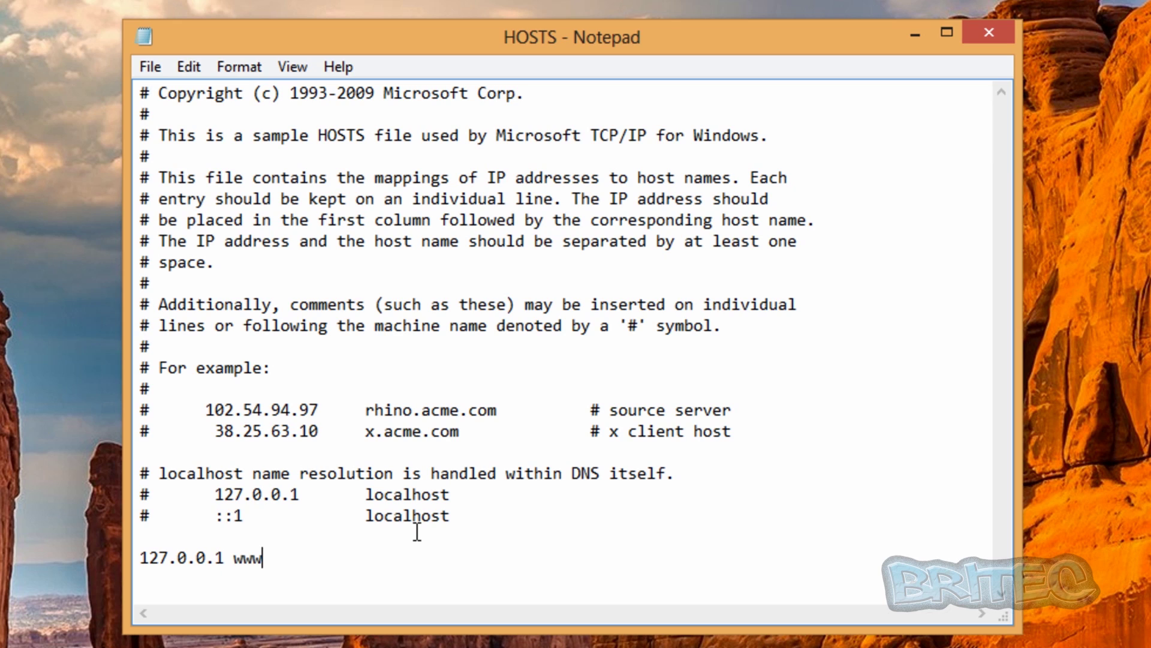
pyautogui.write('.bbc.co.uk')
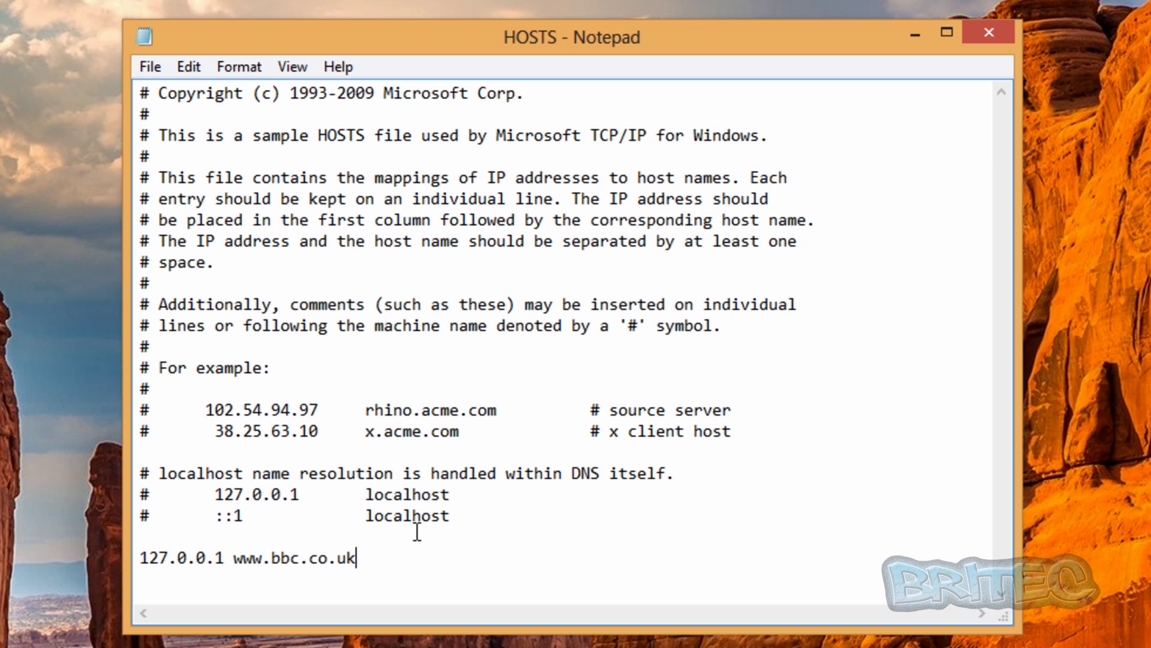
pyautogui.click(149, 67)
pyautogui.click(183, 147)
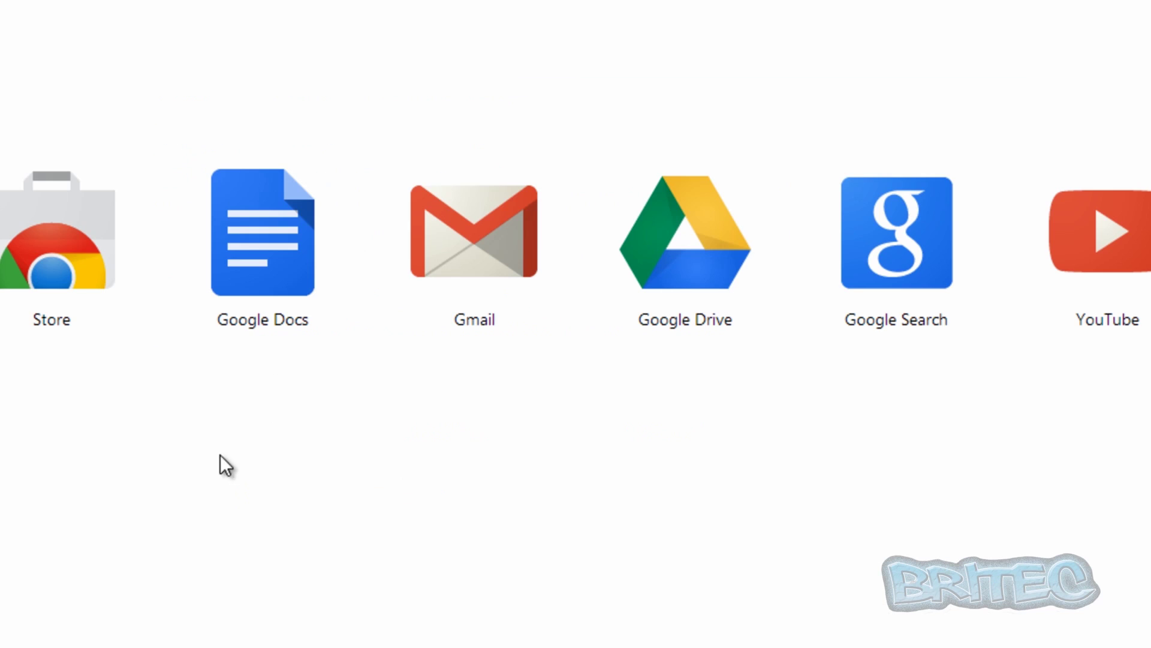
# Search Google for bbc and open the BBC homepage result, which now fails to connect
pyautogui.click(868, 283)
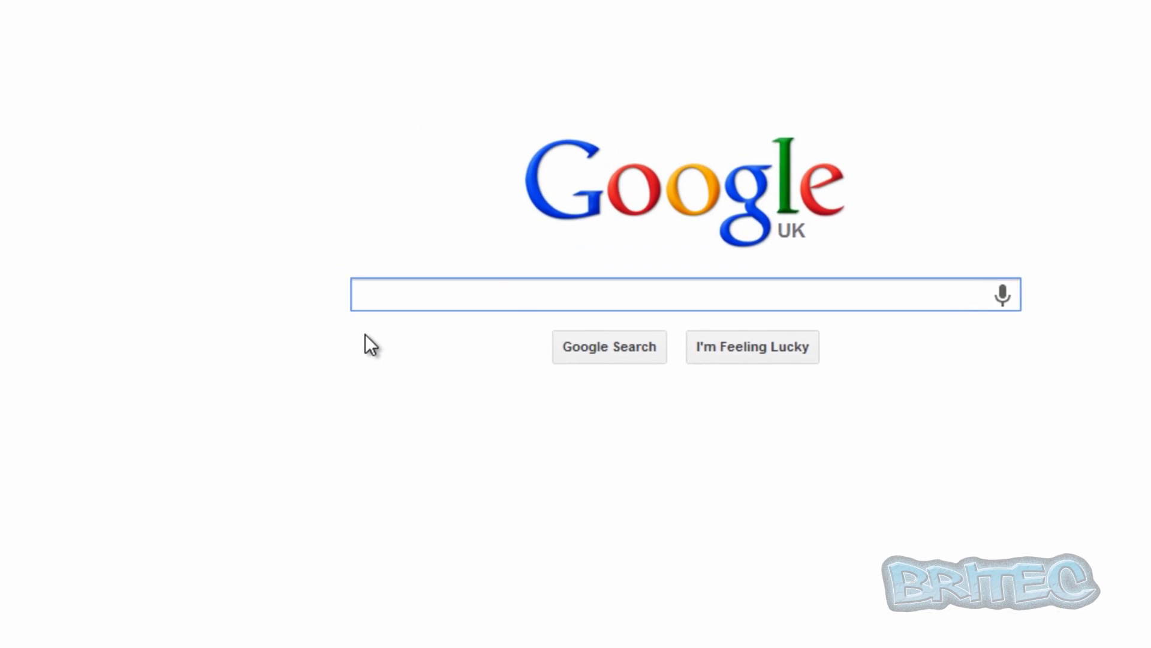
pyautogui.write('bbc')
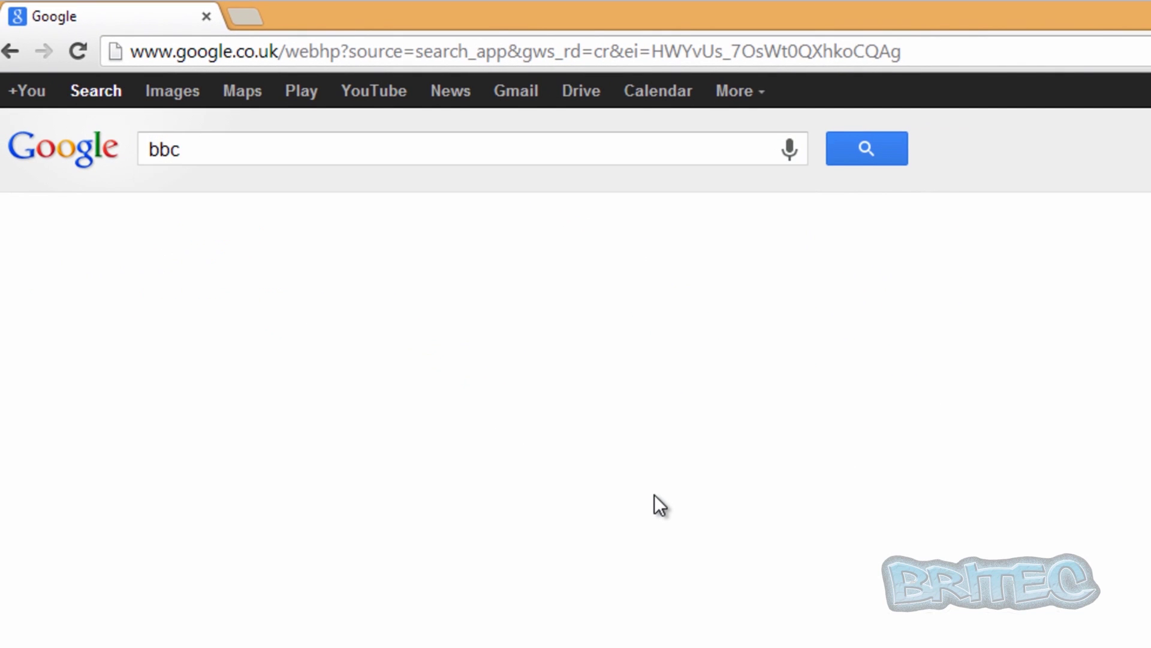
pyautogui.press('Return')
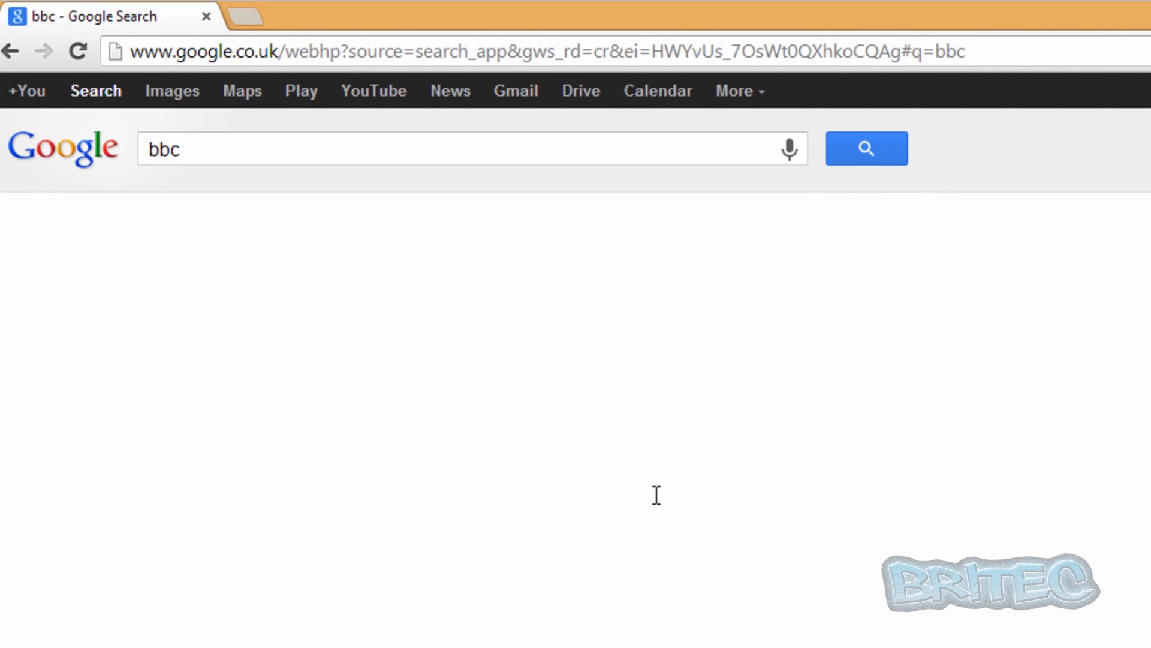
pyautogui.click(240, 400)
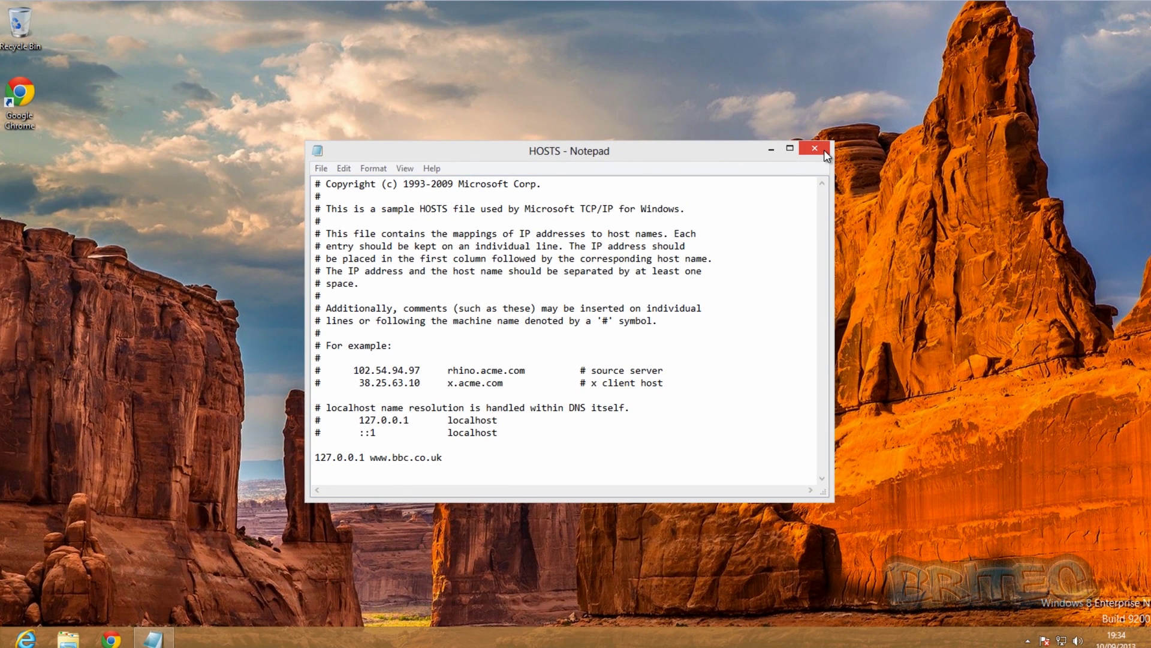
# Close the HOSTS - Notepad window
pyautogui.click(824, 150)
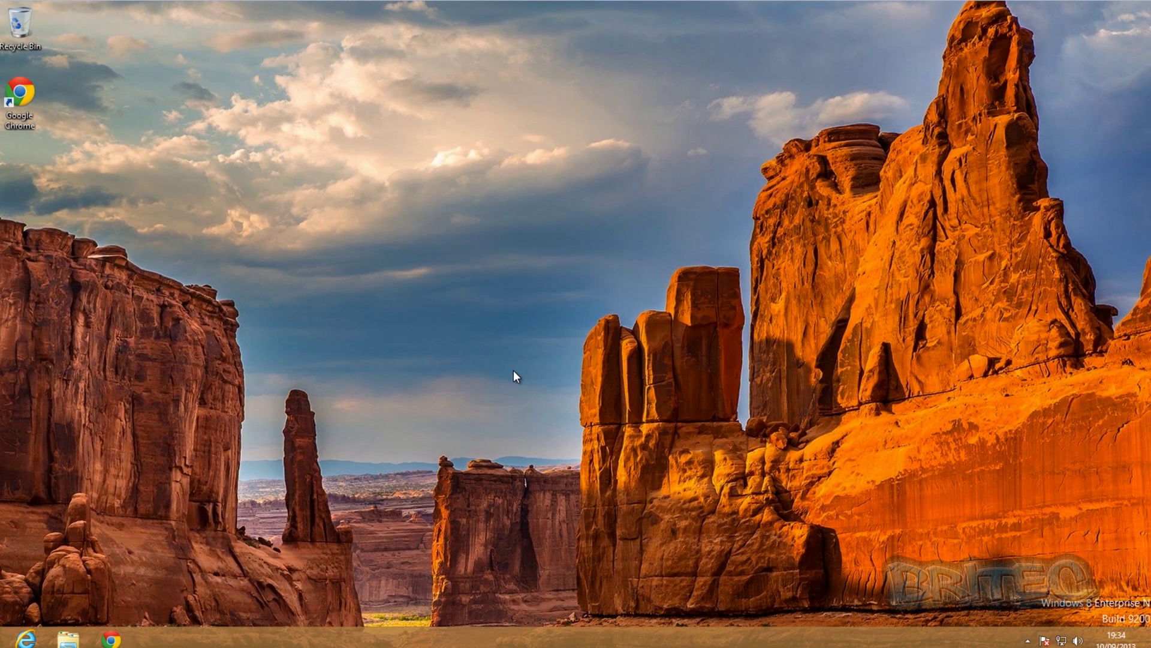